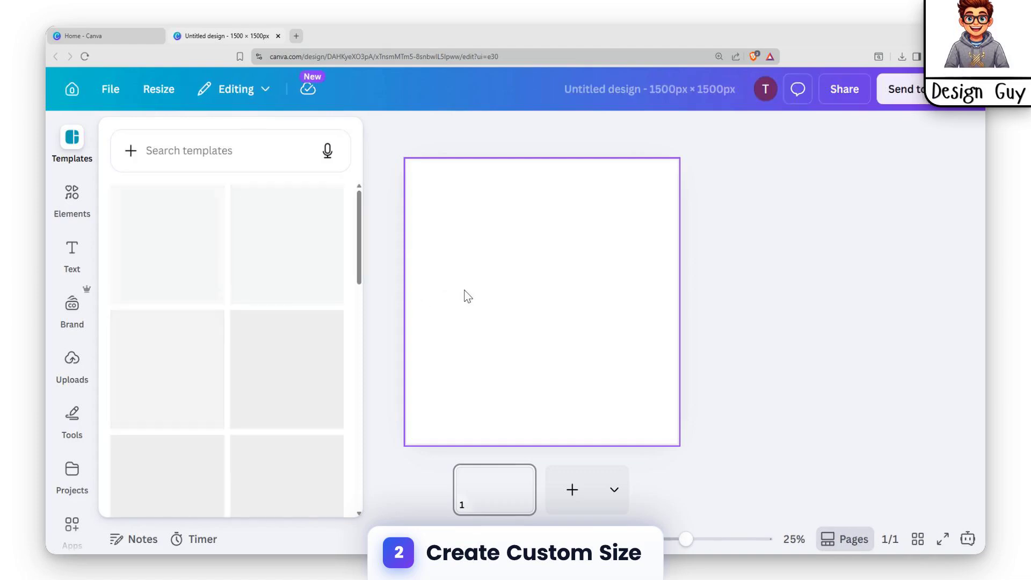
- Search the elements library for "side view photo"
{"action": "left_click", "coordinate": [74, 202]}
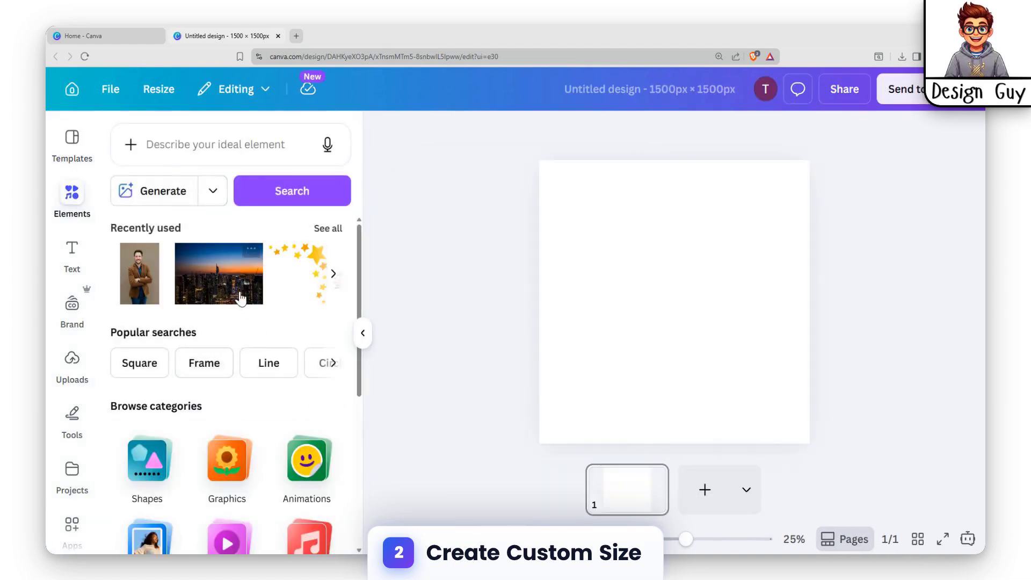
{"action": "scroll", "coordinate": [181, 285], "scroll_direction": "down", "scroll_amount": 4}
{"action": "scroll", "coordinate": [180, 286], "scroll_direction": "up", "scroll_amount": 4}
{"action": "scroll", "coordinate": [158, 386], "scroll_direction": "down", "scroll_amount": 2}
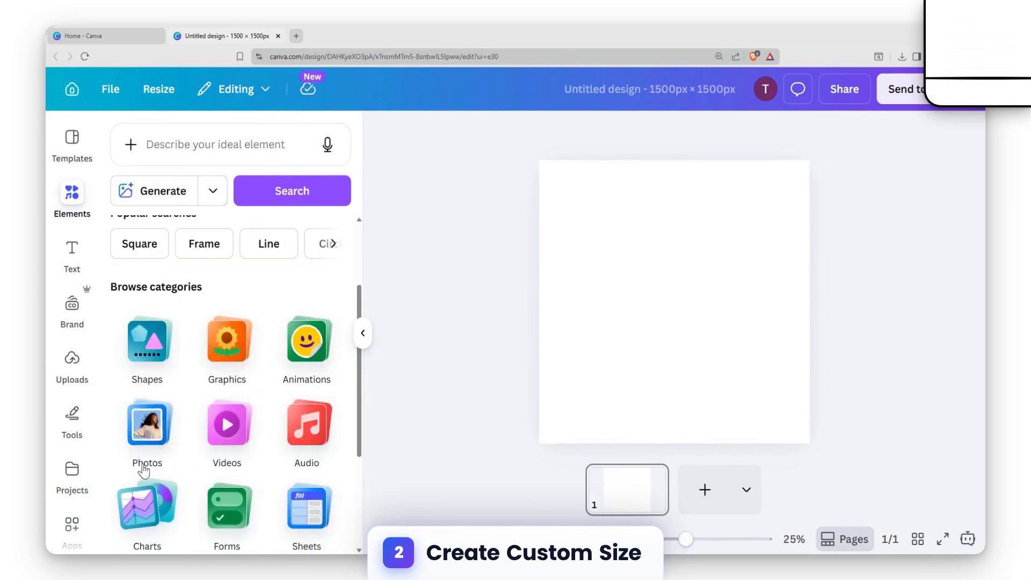
{"action": "scroll", "coordinate": [148, 462], "scroll_direction": "up", "scroll_amount": 2}
{"action": "left_click", "coordinate": [264, 152]}
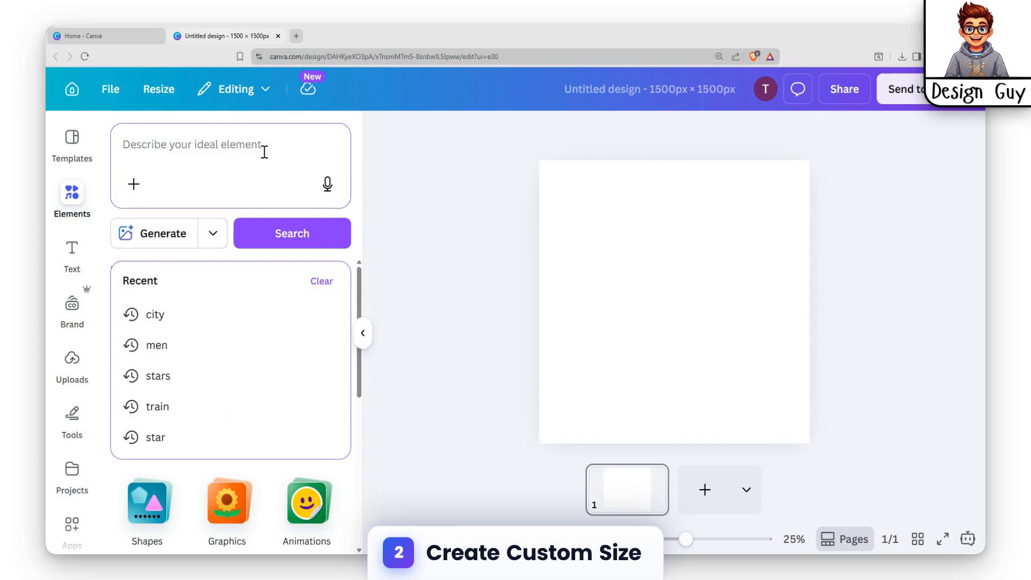
{"action": "type", "text": "side"}
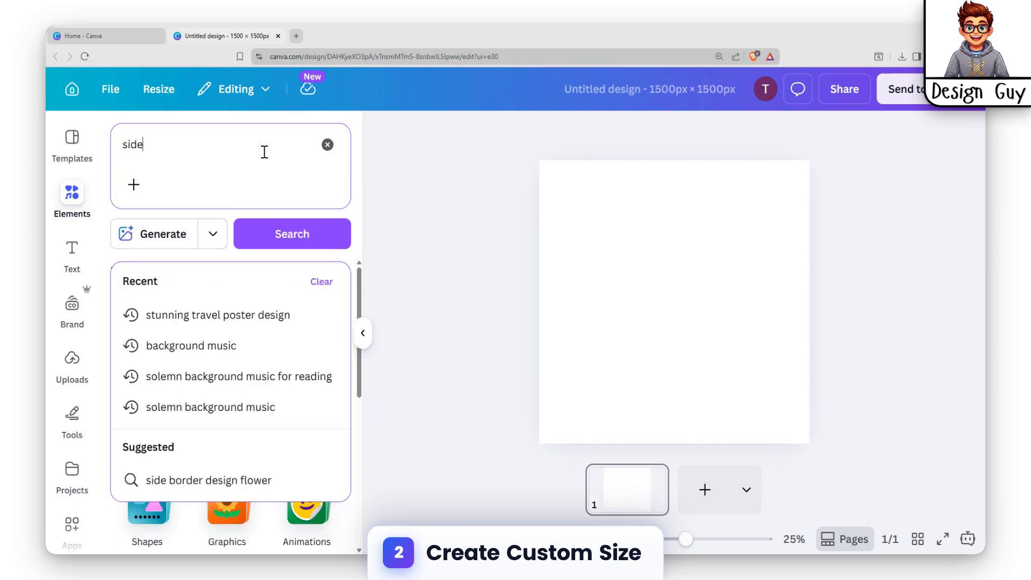
{"action": "type", "text": " view"}
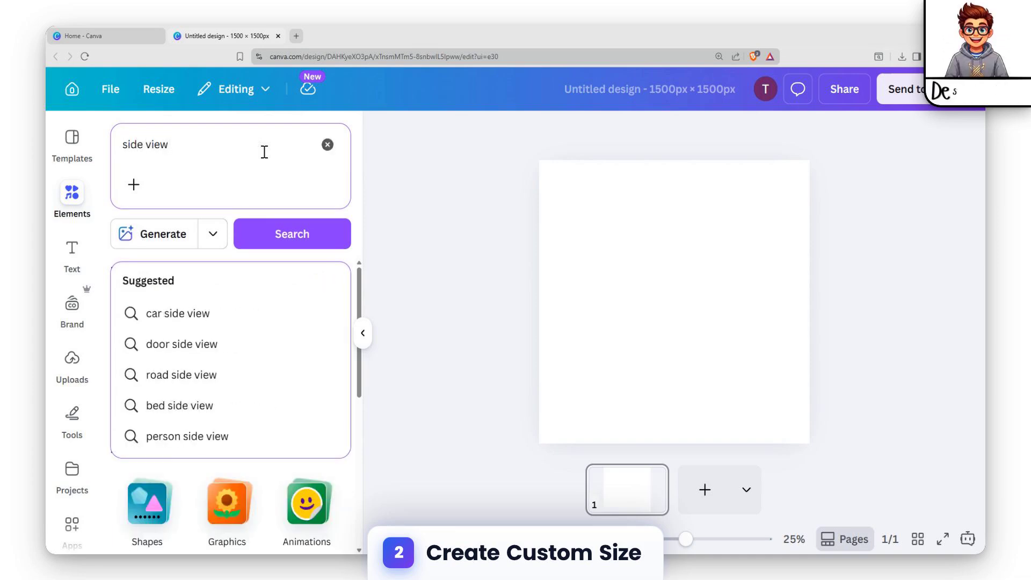
{"action": "type", "text": " photo"}
{"action": "key", "text": "Return"}
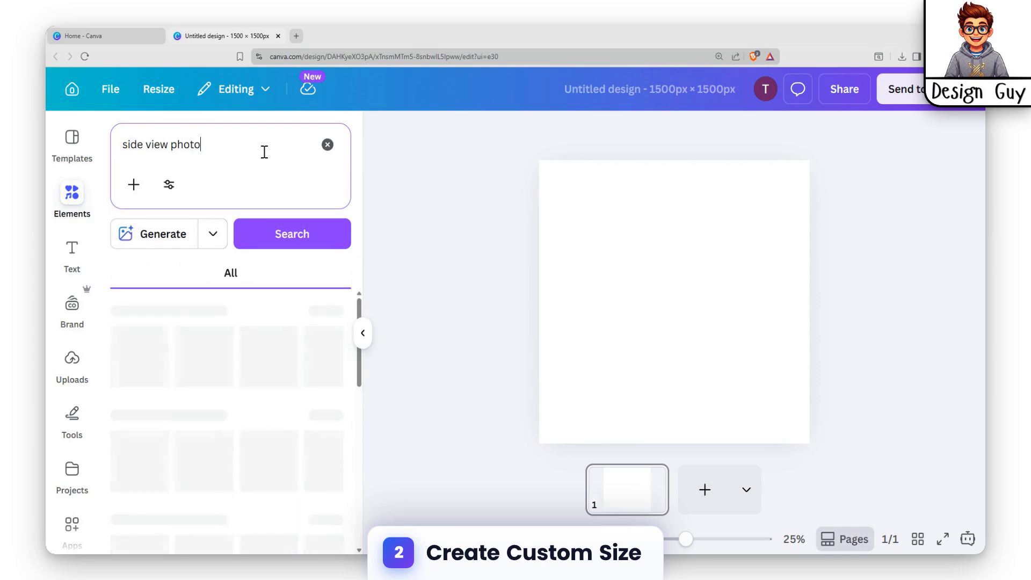
- Narrow the results to photos and add the side-view picture of the woman in a white sweater to the page
{"action": "left_click", "coordinate": [214, 275]}
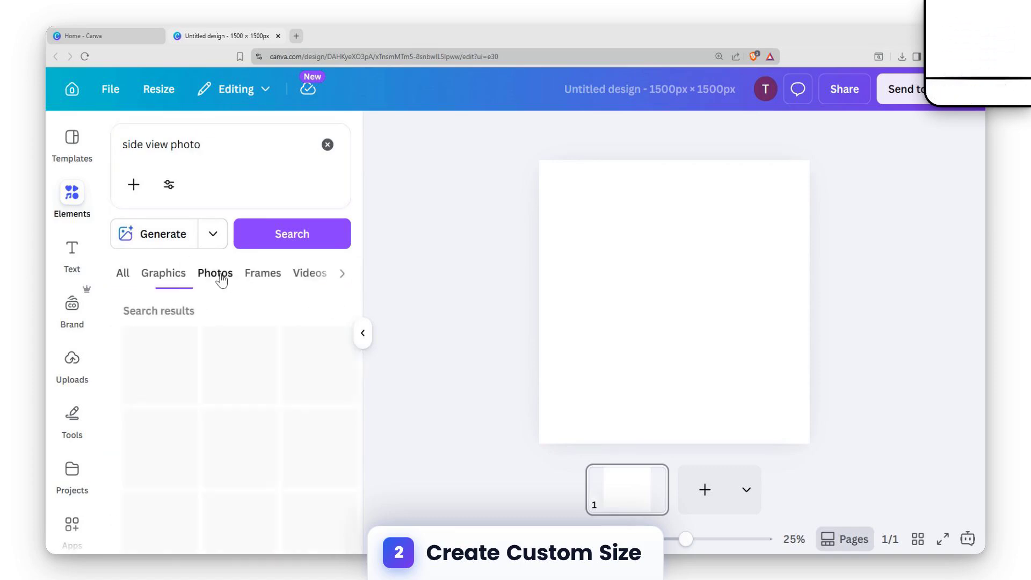
{"action": "scroll", "coordinate": [252, 376], "scroll_direction": "down", "scroll_amount": 5}
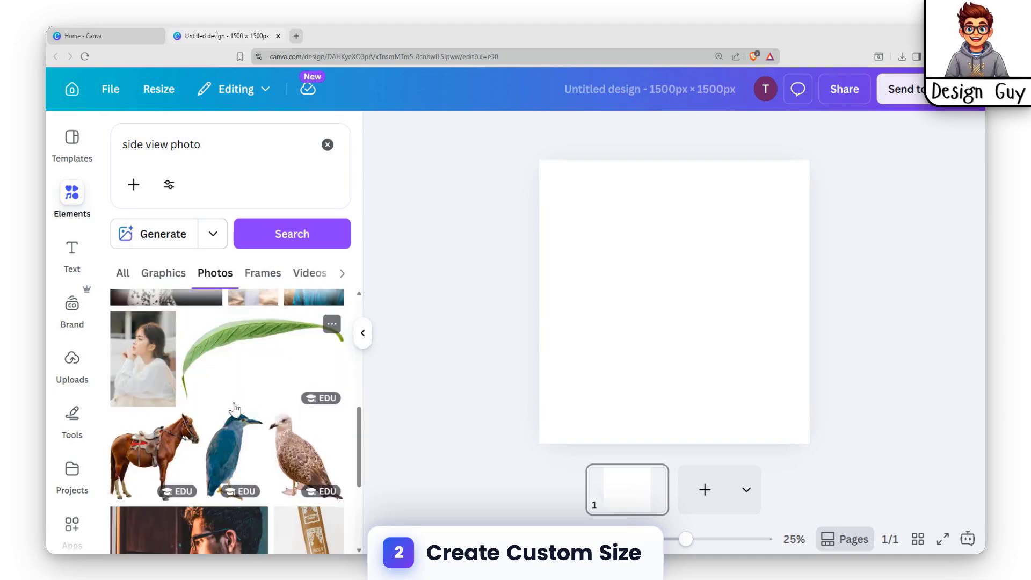
{"action": "left_click", "coordinate": [145, 388]}
- Enlarge the woman's photo to fill the page height, centred horizontally, and remove its background
{"action": "left_click_drag", "start_coordinate": [691, 366], "coordinate": [731, 369]}
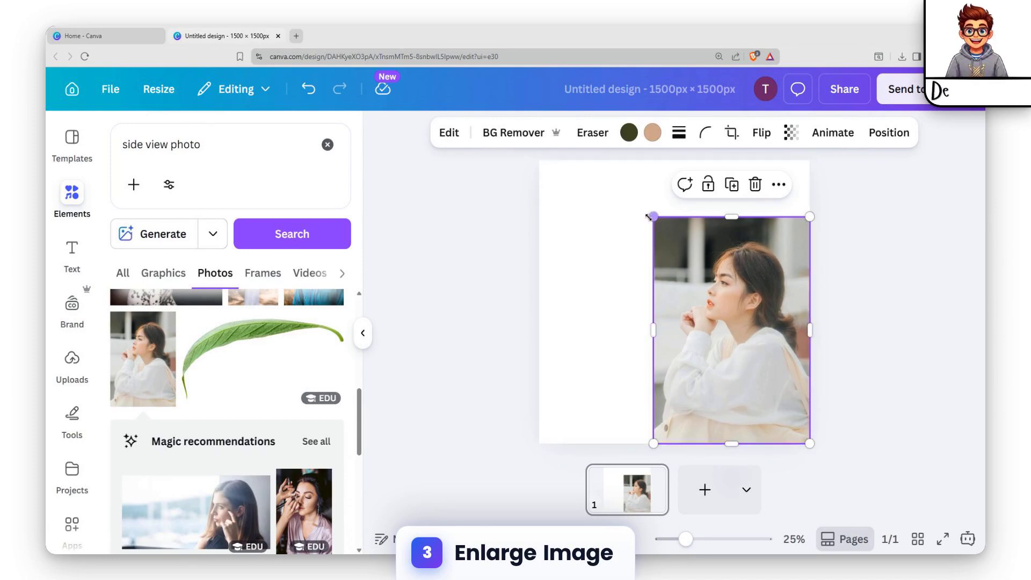
{"action": "left_click_drag", "start_coordinate": [653, 217], "coordinate": [567, 249]}
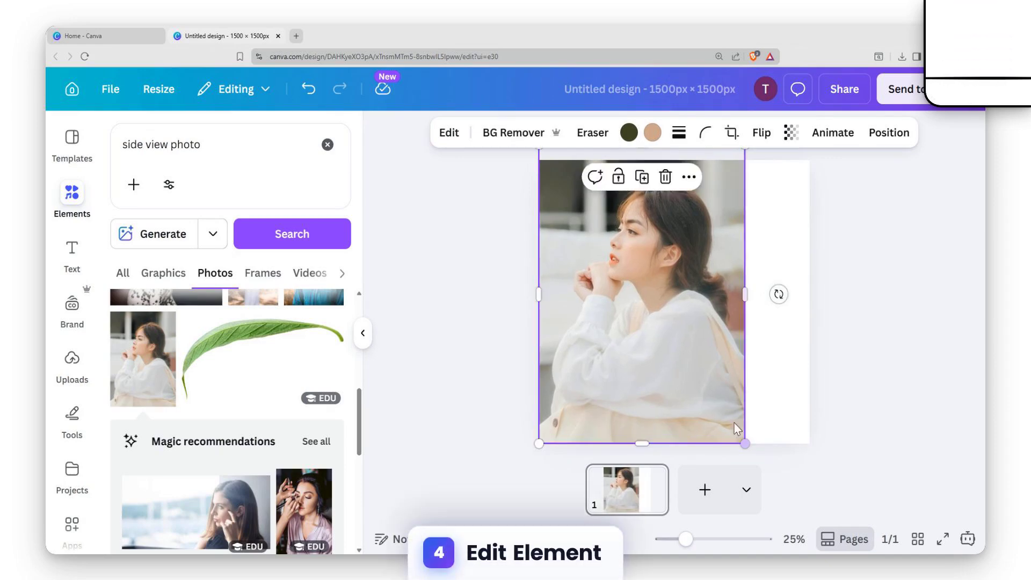
{"action": "left_click_drag", "start_coordinate": [669, 331], "coordinate": [707, 333]}
{"action": "left_click", "coordinate": [500, 134]}
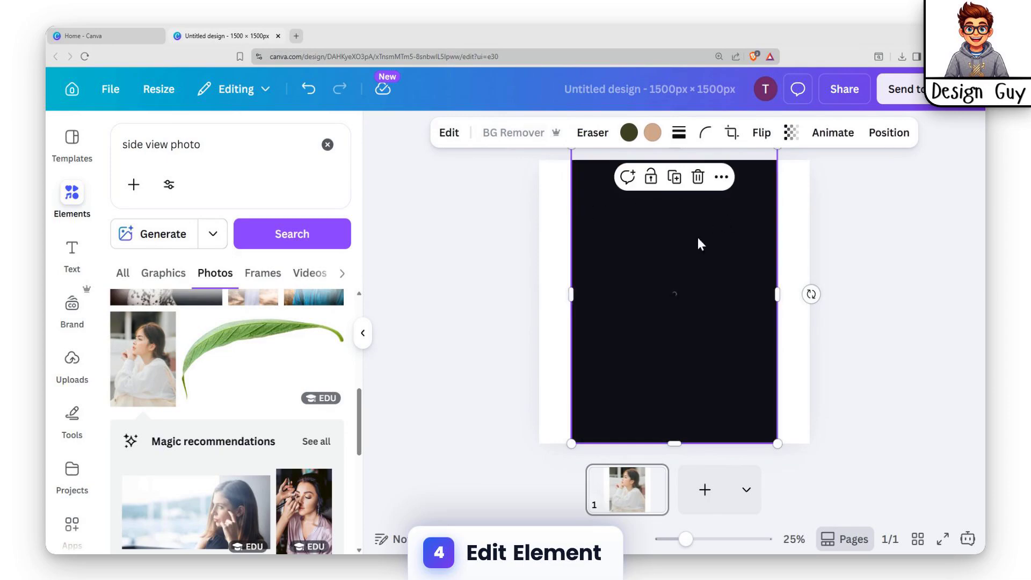
- Apply the Custom Duotone filter to the woman's cutout photo
{"action": "left_click", "coordinate": [446, 132]}
{"action": "scroll", "coordinate": [167, 349], "scroll_direction": "down", "scroll_amount": 6}
{"action": "scroll", "coordinate": [172, 353], "scroll_direction": "up", "scroll_amount": 3}
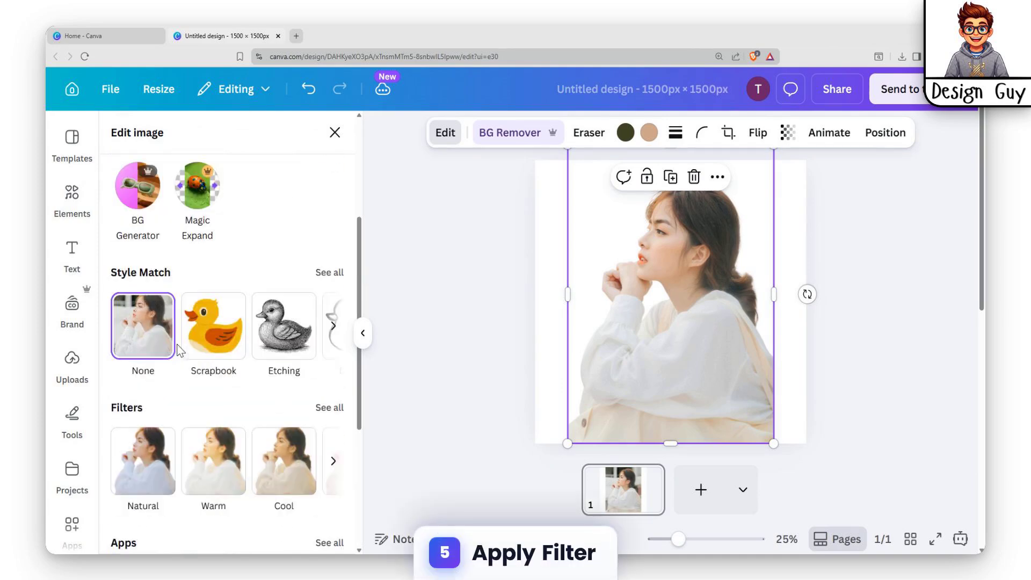
{"action": "left_click", "coordinate": [329, 408]}
{"action": "scroll", "coordinate": [156, 376], "scroll_direction": "down", "scroll_amount": 10}
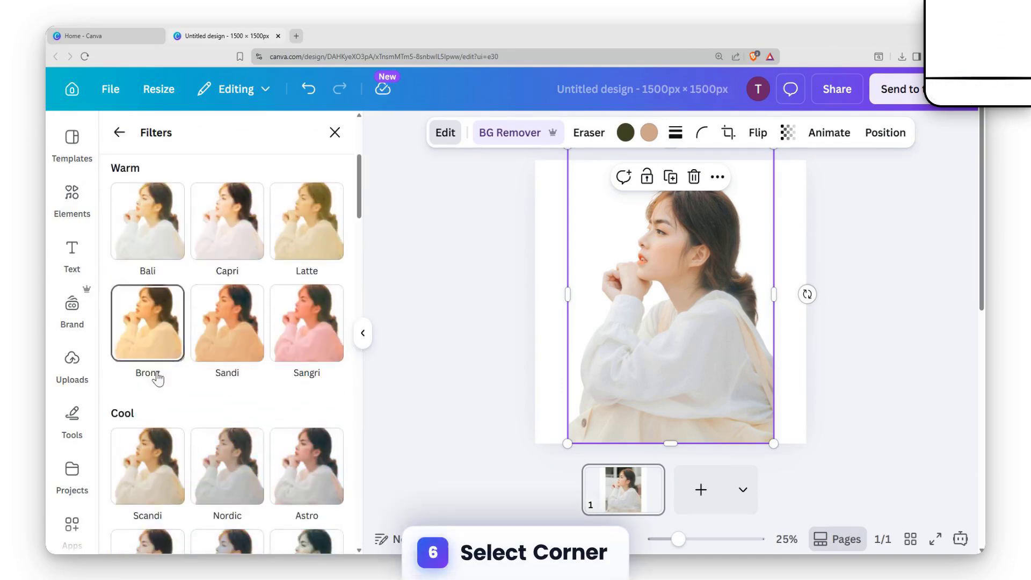
{"action": "scroll", "coordinate": [153, 376], "scroll_direction": "down", "scroll_amount": 3}
{"action": "left_click", "coordinate": [146, 359]}
{"action": "scroll", "coordinate": [183, 386], "scroll_direction": "down", "scroll_amount": 6}
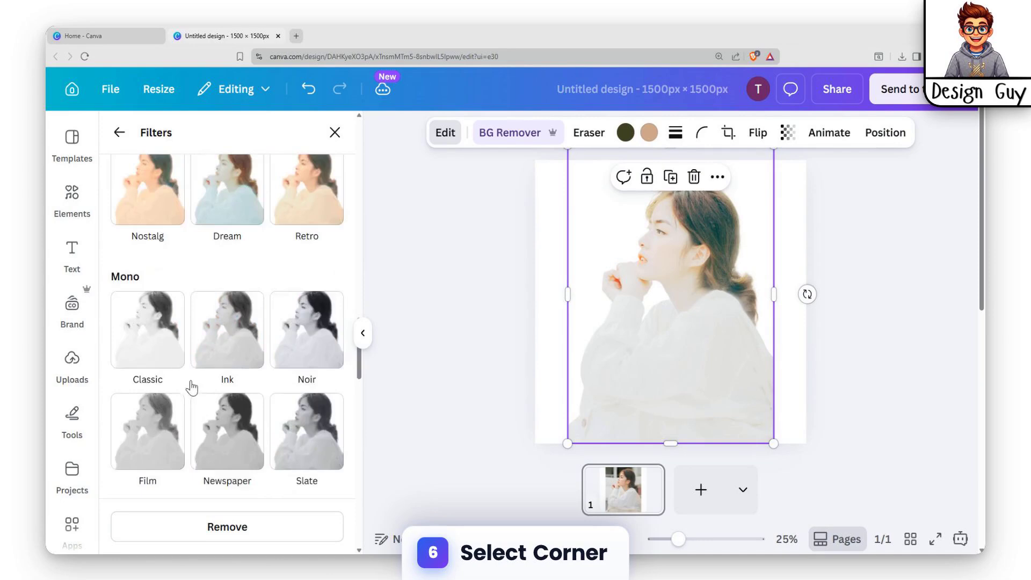
{"action": "scroll", "coordinate": [189, 386], "scroll_direction": "down", "scroll_amount": 5}
{"action": "left_click", "coordinate": [147, 322]}
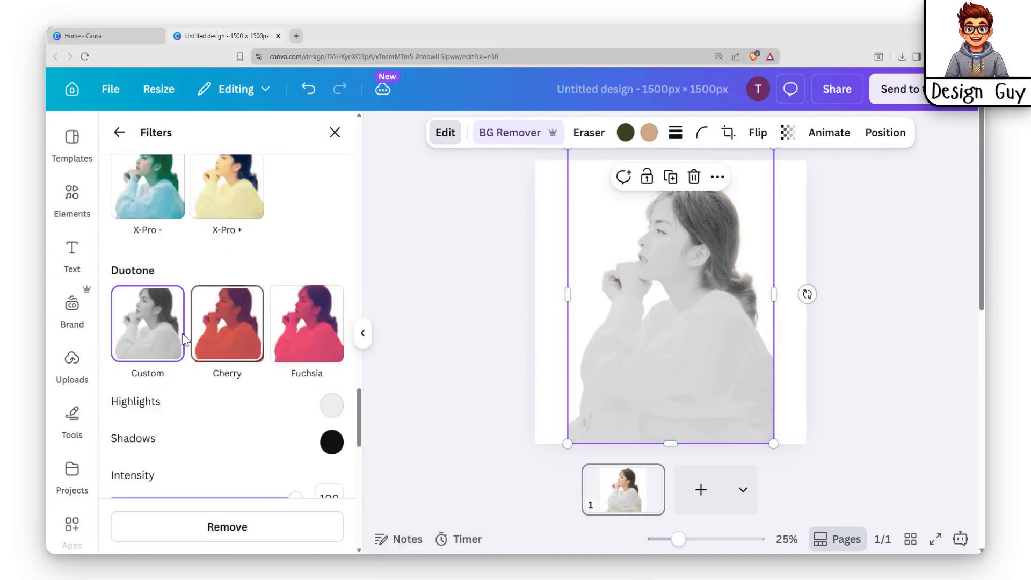
- Set the duotone highlights colour to black #000000 to turn the woman into a silhouette, and deselect the image
{"action": "left_click", "coordinate": [331, 405]}
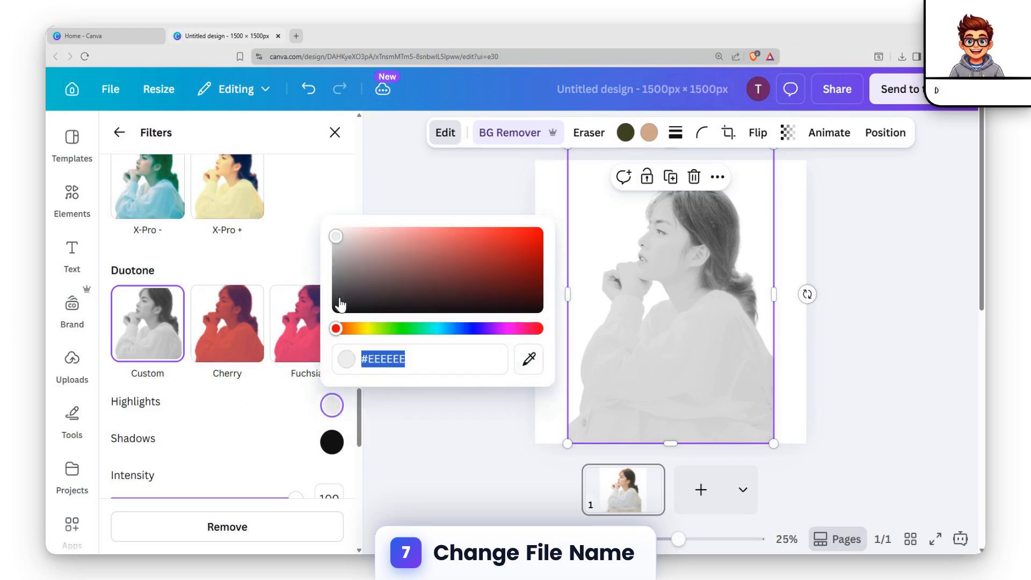
{"action": "left_click_drag", "start_coordinate": [337, 239], "coordinate": [337, 306]}
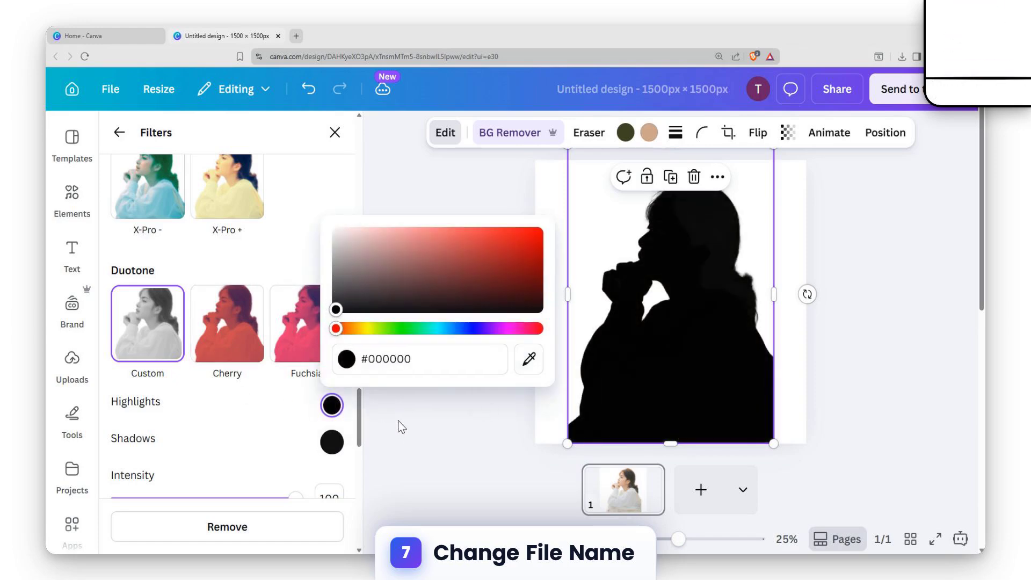
{"action": "left_click", "coordinate": [401, 424]}
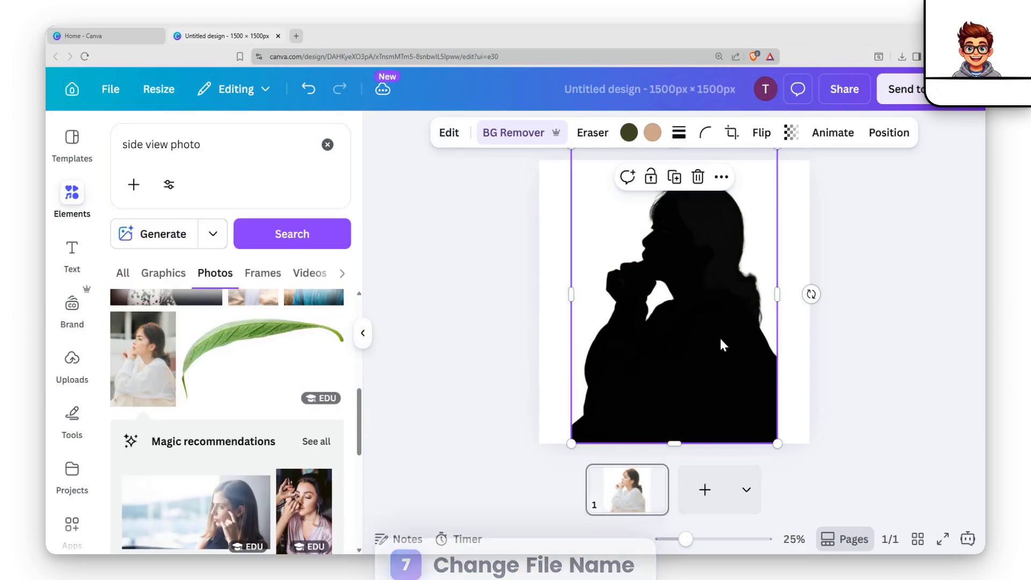
{"action": "left_click", "coordinate": [859, 287]}
{"action": "left_click", "coordinate": [733, 320]}
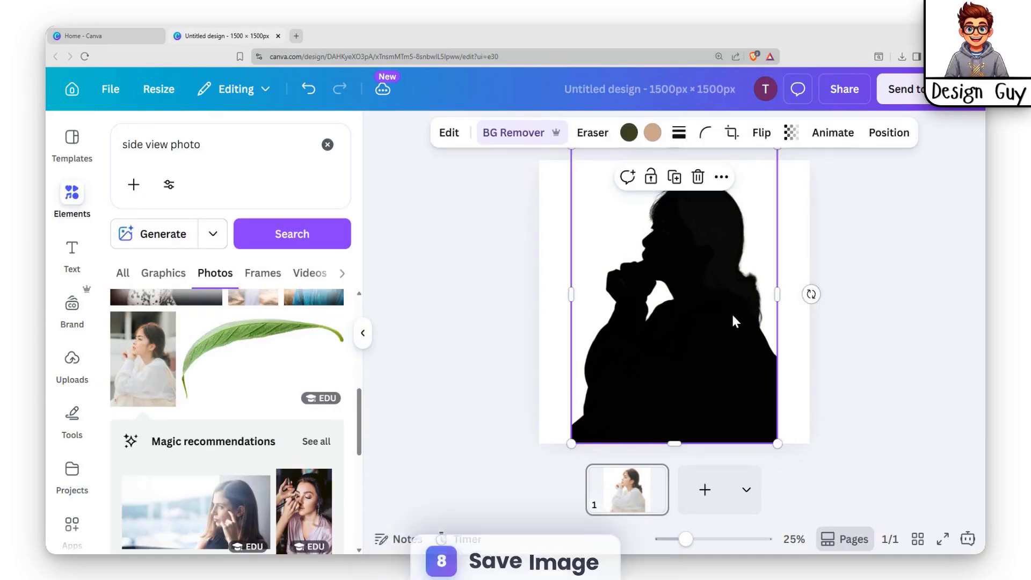
{"action": "left_click", "coordinate": [862, 227]}
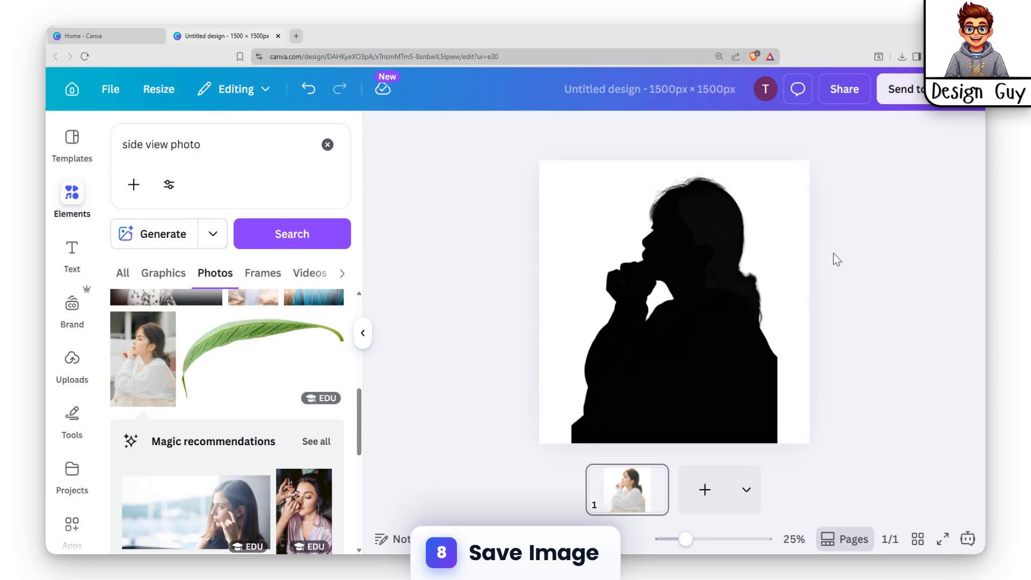
- Download the silhouette as a PNG at size 3.125 with a transparent background
{"action": "left_click", "coordinate": [840, 90]}
{"action": "left_click", "coordinate": [718, 440]}
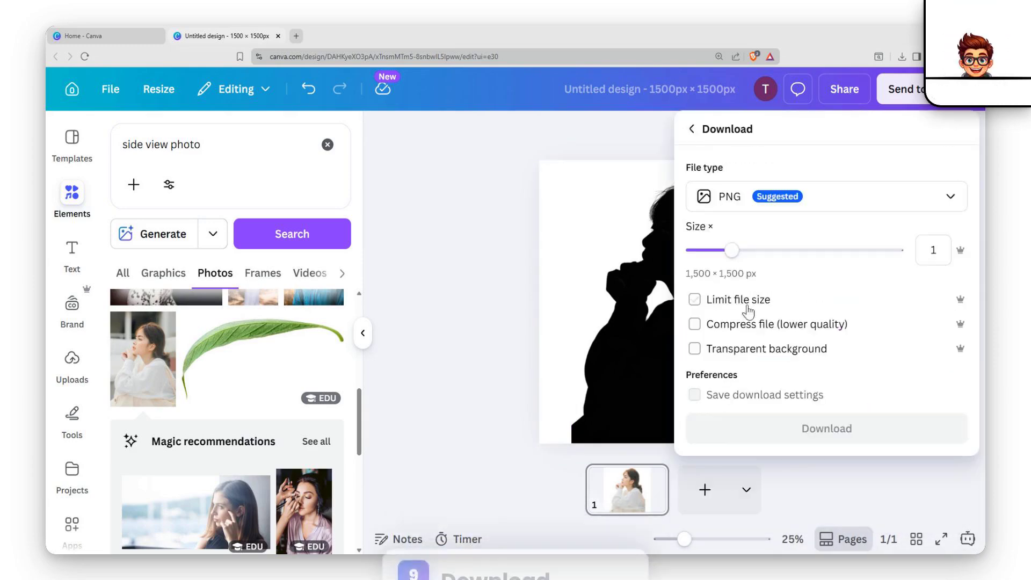
{"action": "left_click", "coordinate": [876, 250]}
{"action": "left_click_drag", "start_coordinate": [875, 257], "coordinate": [896, 252]}
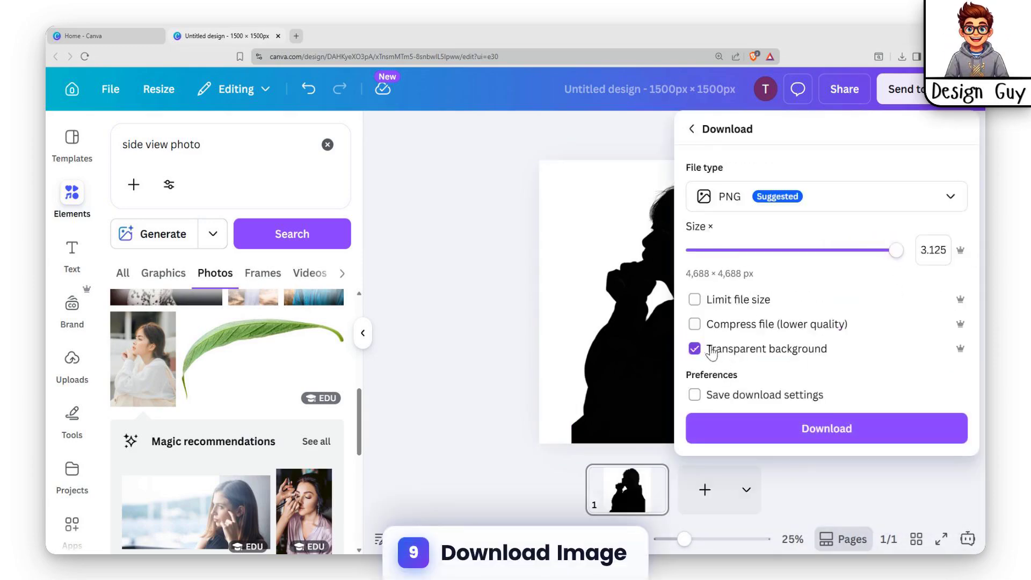
{"action": "left_click", "coordinate": [801, 434]}
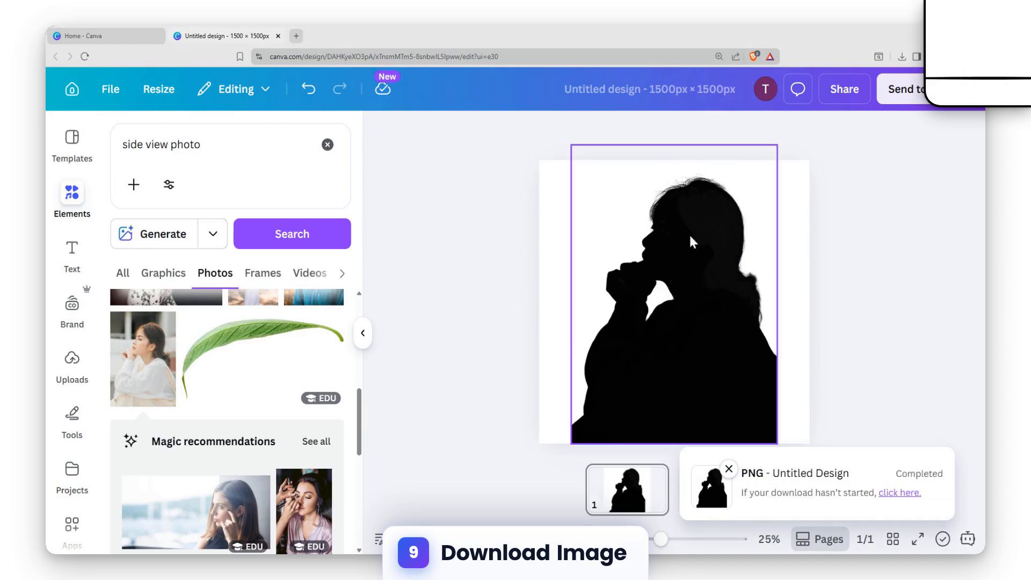
{"action": "left_click", "coordinate": [670, 289]}
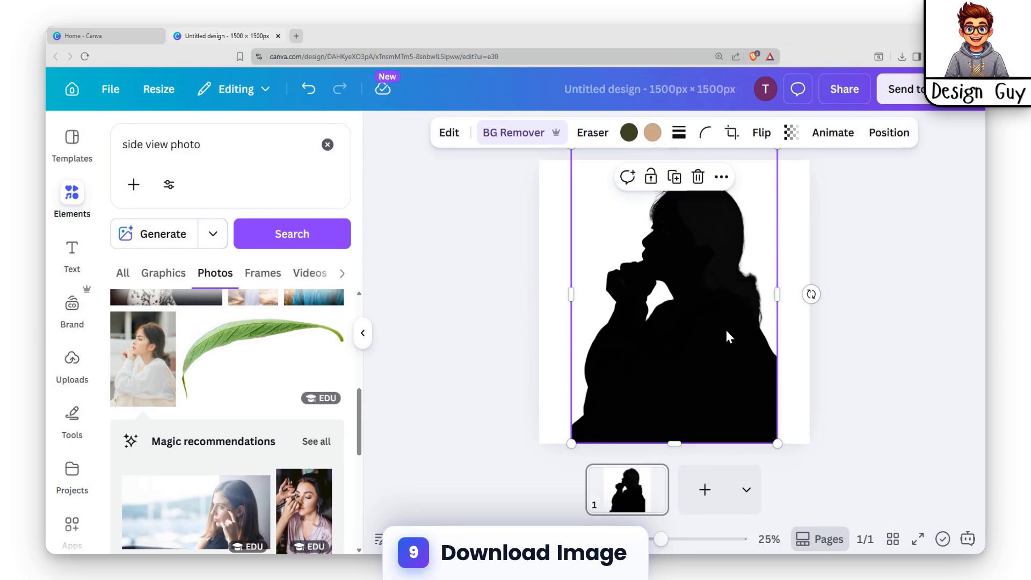
{"action": "key", "text": "Delete"}
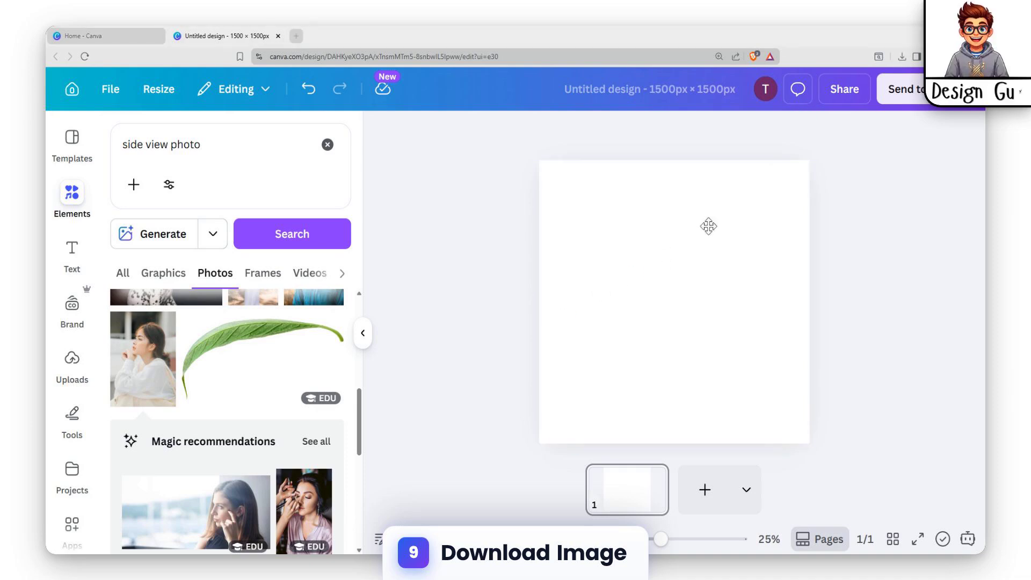
{"action": "left_click_drag", "start_coordinate": [903, 57], "coordinate": [700, 411]}
{"action": "key", "text": "Delete"}
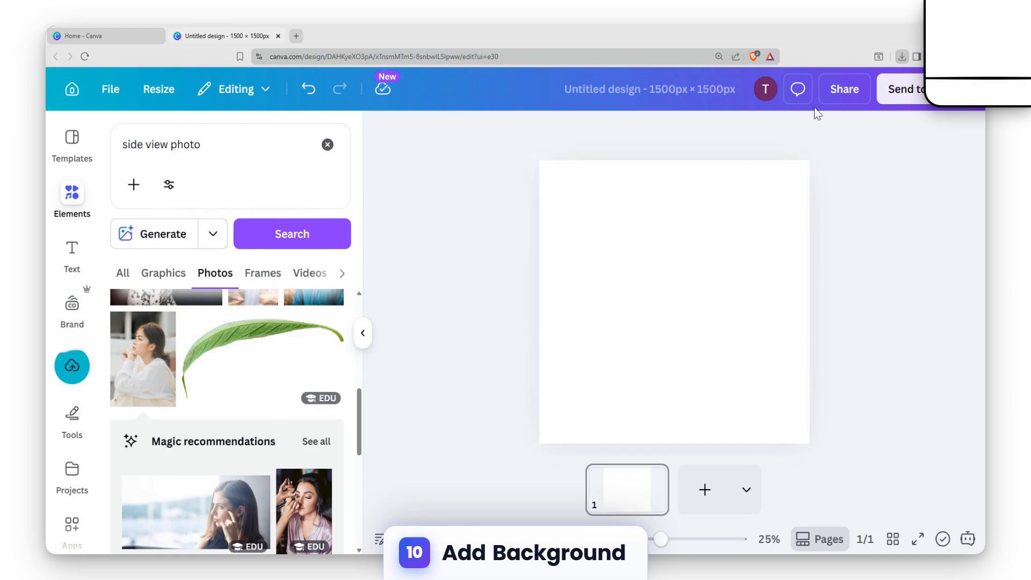
{"action": "left_click", "coordinate": [626, 202]}
{"action": "key", "text": "ctrl+z"}
{"action": "key", "text": "ctrl+z"}
{"action": "key", "text": "ctrl+z"}
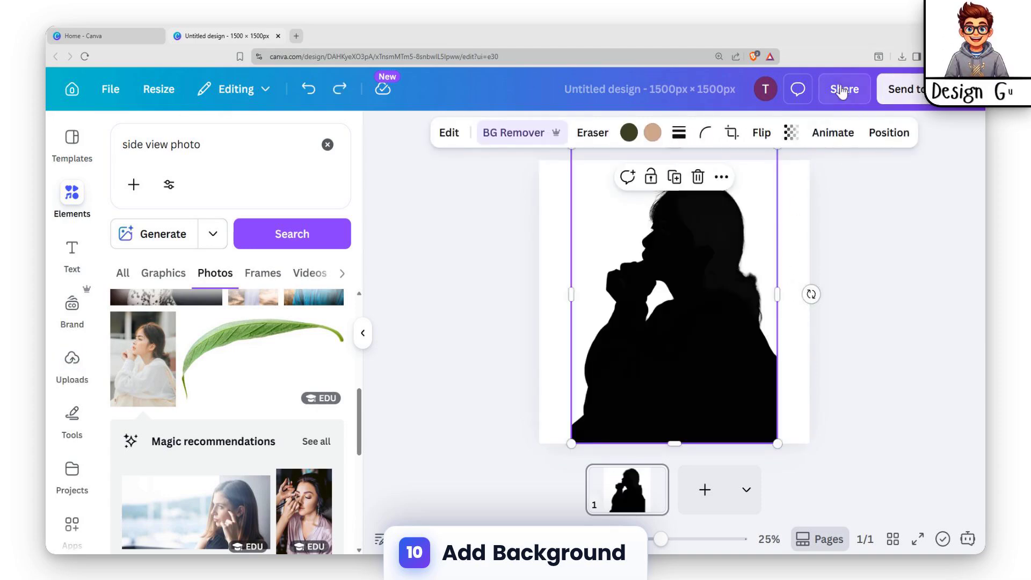
- Align the silhouette with the page's right edge and download it as a PNG at size 3.125 with a transparent background
{"action": "left_click", "coordinate": [843, 92]}
{"action": "left_click_drag", "start_coordinate": [750, 282], "coordinate": [783, 282]}
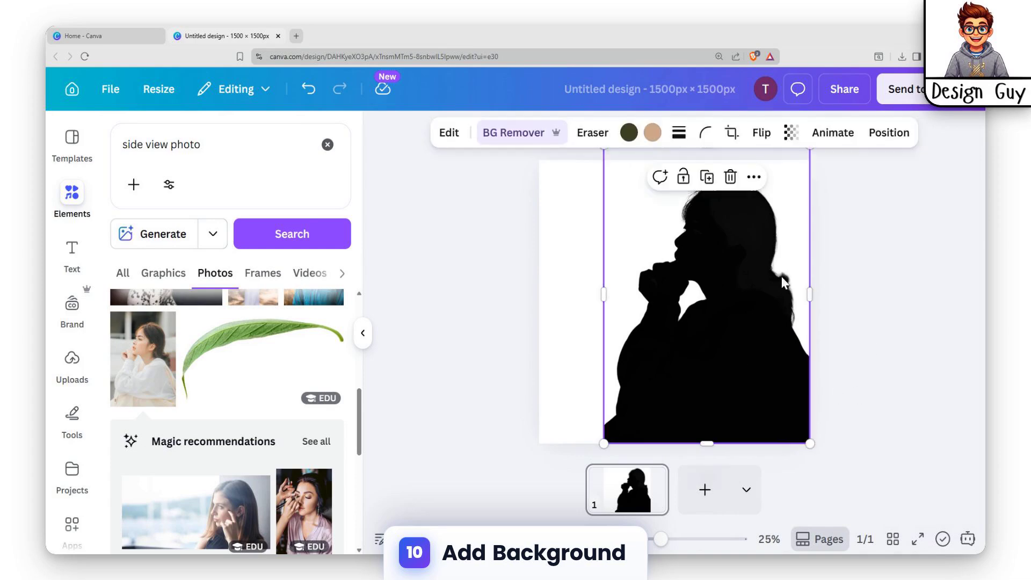
{"action": "left_click", "coordinate": [844, 89]}
{"action": "left_click", "coordinate": [721, 451]}
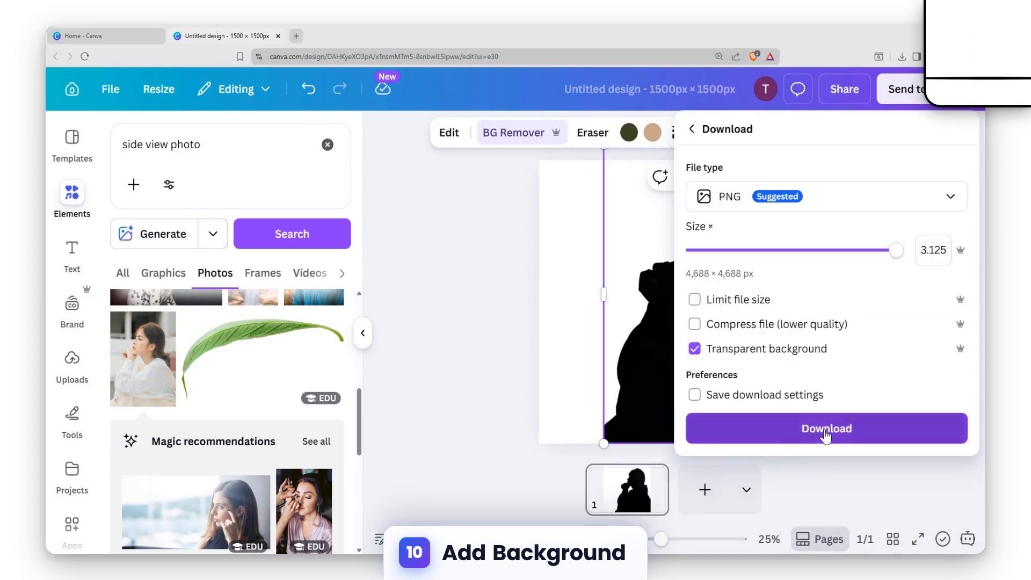
{"action": "left_click", "coordinate": [826, 432]}
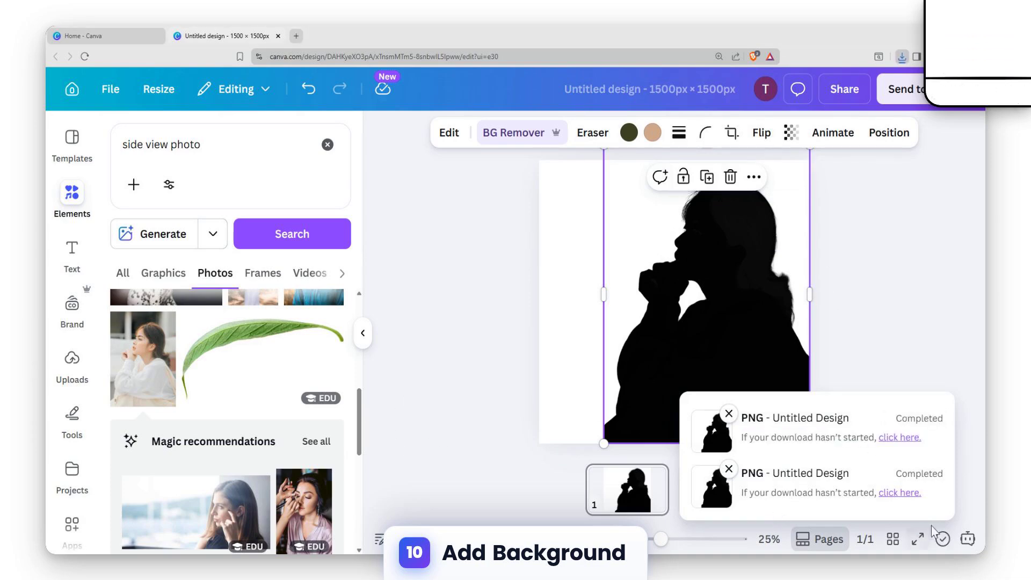
- Place the newly downloaded silhouette PNG on the page and delete the original filtered photo
{"action": "key", "text": "Escape"}
{"action": "left_click_drag", "start_coordinate": [842, 102], "coordinate": [625, 196]}
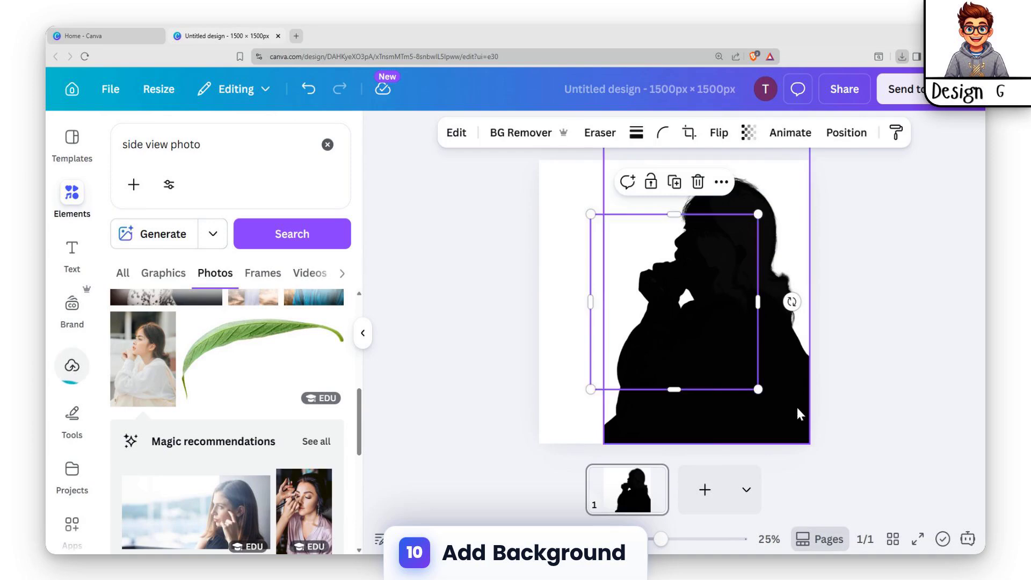
{"action": "left_click", "coordinate": [799, 414]}
{"action": "key", "text": "Delete"}
- Move the imported silhouette PNG to the page's upper-right corner, enlarge it to fill the whole page, and deselect it
{"action": "left_click", "coordinate": [693, 312]}
{"action": "left_click_drag", "start_coordinate": [692, 312], "coordinate": [744, 259]}
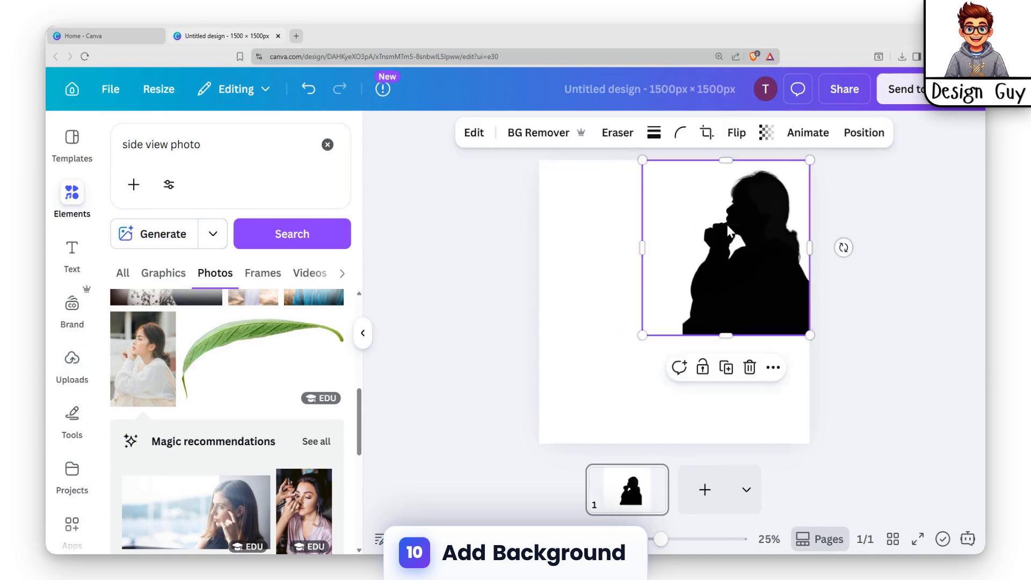
{"action": "left_click_drag", "start_coordinate": [645, 333], "coordinate": [541, 446]}
{"action": "left_click", "coordinate": [847, 282]}
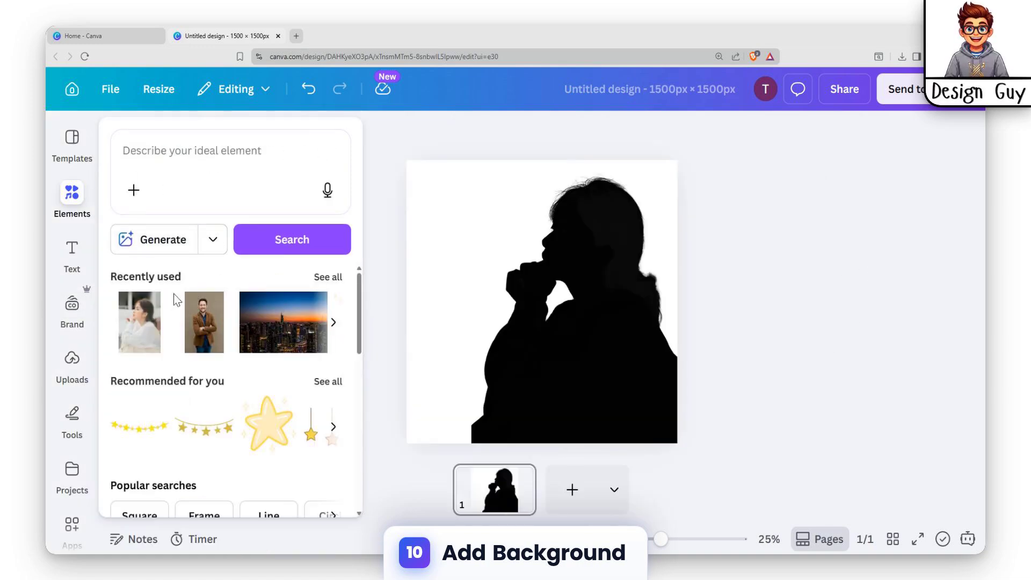
- Add the recently used city skyline at dusk photo and resize it to about 1,685 px wide so it covers the whole page
{"action": "left_click_drag", "start_coordinate": [293, 347], "coordinate": [552, 239]}
{"action": "left_click_drag", "start_coordinate": [460, 308], "coordinate": [396, 410]}
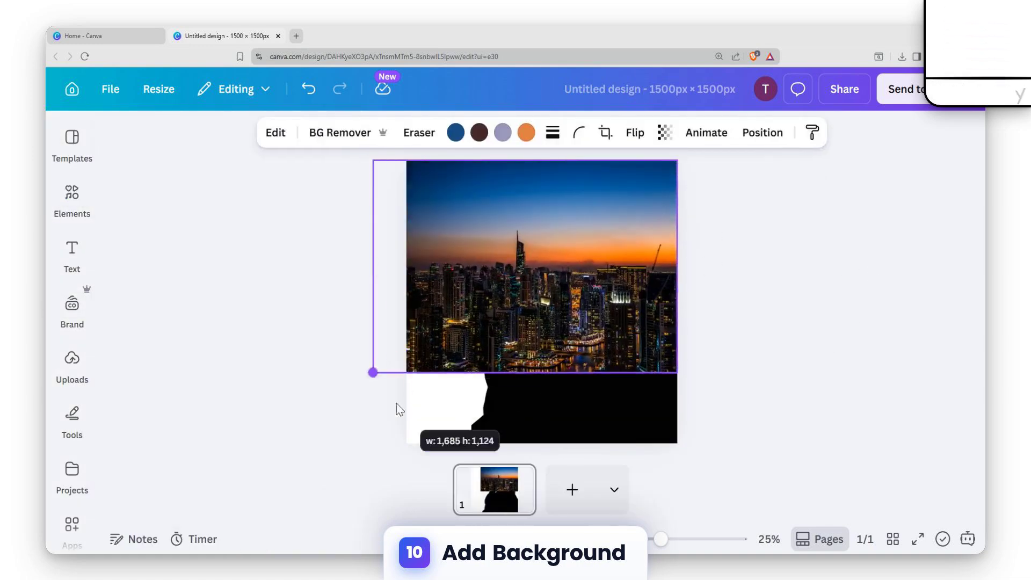
{"action": "left_click_drag", "start_coordinate": [526, 374], "coordinate": [527, 443]}
{"action": "left_click_drag", "start_coordinate": [542, 387], "coordinate": [581, 396]}
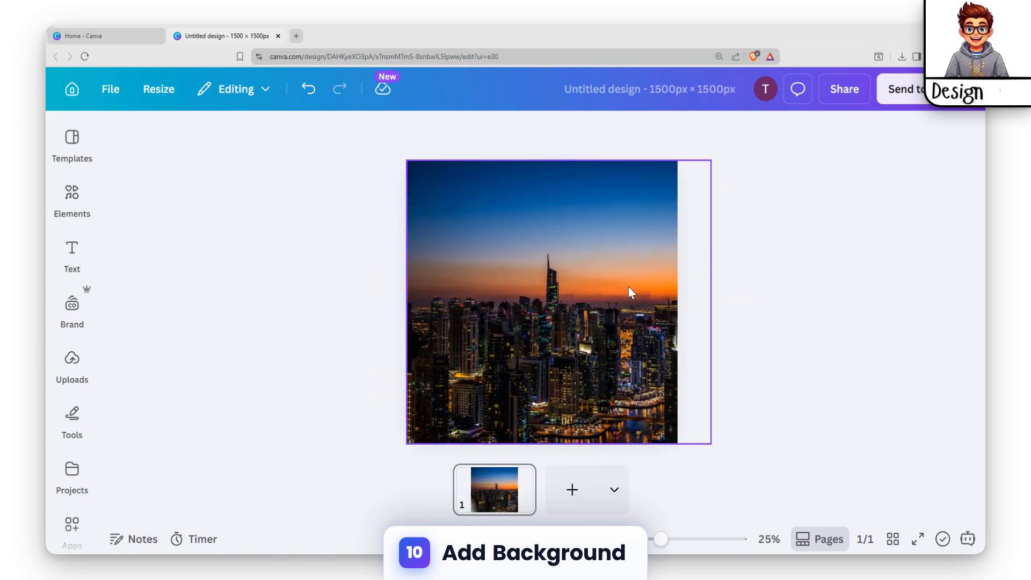
- Cut the city skyline photo from the silhouette page and paste it onto a newly added second page
{"action": "mouse_move", "coordinate": [589, 276]}
{"action": "left_mouse_down"}
{"action": "mouse_move", "coordinate": [734, 272]}
{"action": "mouse_move", "coordinate": [573, 249]}
{"action": "mouse_move", "coordinate": [601, 260]}
{"action": "mouse_move", "coordinate": [914, 246]}
{"action": "mouse_move", "coordinate": [602, 267]}
{"action": "left_mouse_up"}
{"action": "key", "text": "ctrl+x"}
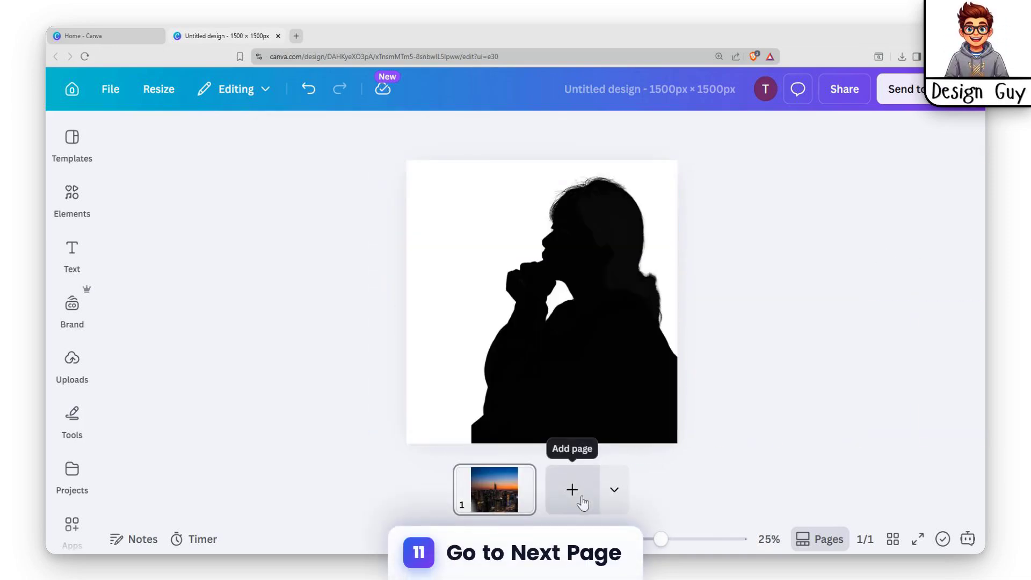
{"action": "left_click", "coordinate": [573, 497]}
{"action": "key", "text": "ctrl+v"}
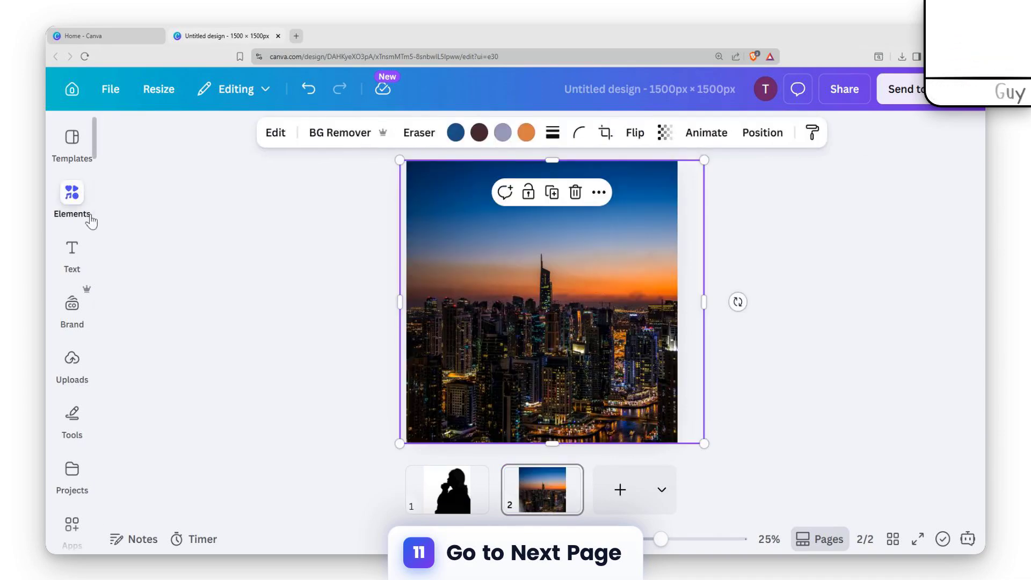
- Add the original side-view portrait to page 2, place it in the lower-right corner and remove its background
{"action": "left_click", "coordinate": [72, 204]}
{"action": "left_click", "coordinate": [250, 311]}
{"action": "left_click_drag", "start_coordinate": [540, 313], "coordinate": [591, 335]}
{"action": "left_click", "coordinate": [367, 137]}
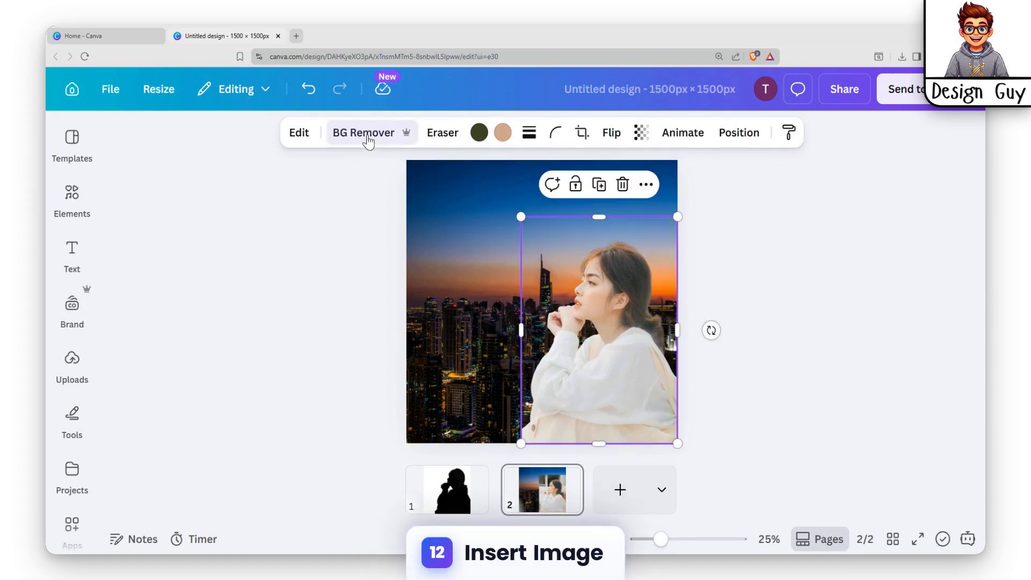
{"action": "left_click", "coordinate": [718, 267]}
{"action": "left_click", "coordinate": [626, 305]}
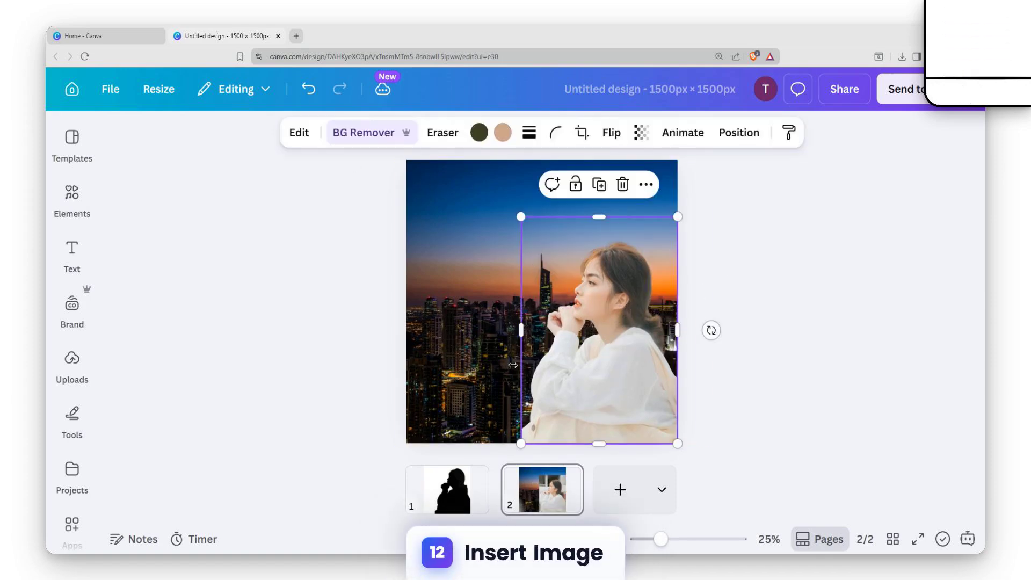
- Cut the background-free portrait from page 2 and paste it onto page 1 over the silhouette
{"action": "left_click", "coordinate": [446, 486]}
{"action": "left_click", "coordinate": [545, 503]}
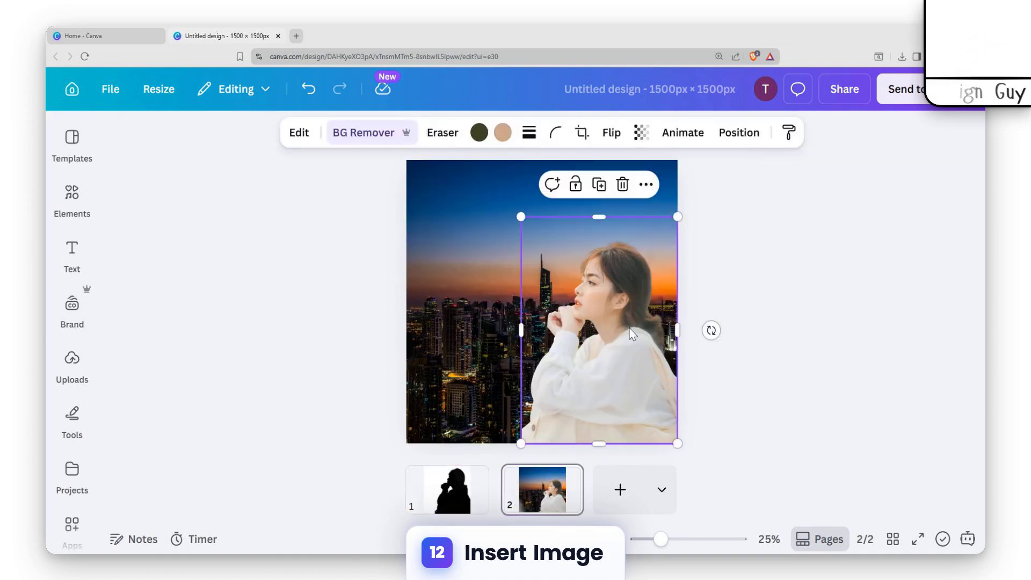
{"action": "key", "text": "ctrl+x"}
{"action": "left_click", "coordinate": [446, 488]}
{"action": "key", "text": "ctrl+v"}
- Enlarge the portrait on page 1 from its upper-left corner until it exactly covers the black silhouette, and deselect it
{"action": "mouse_move", "coordinate": [608, 309]}
{"action": "left_mouse_down"}
{"action": "mouse_move", "coordinate": [587, 243]}
{"action": "mouse_move", "coordinate": [609, 309]}
{"action": "left_mouse_up"}
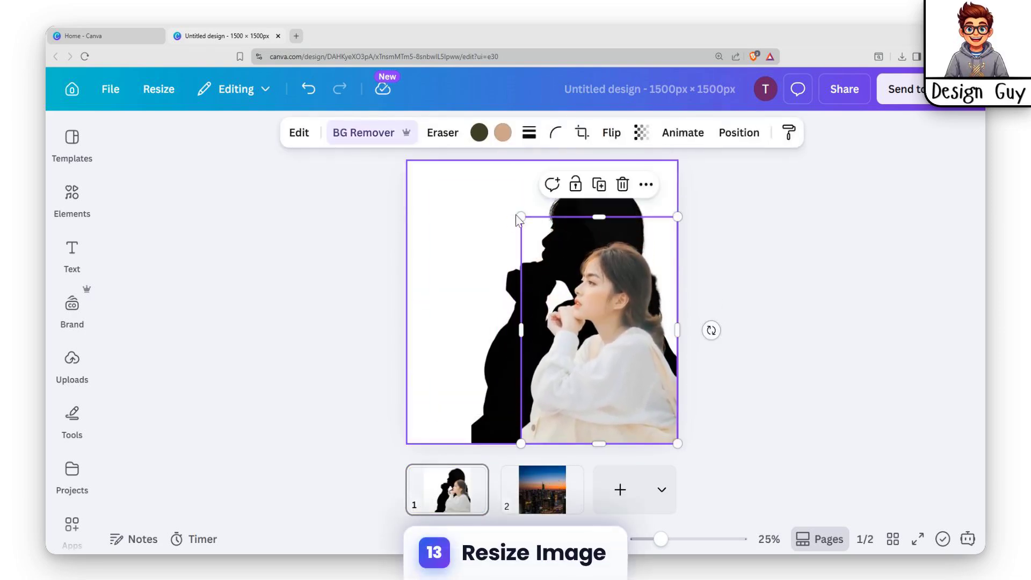
{"action": "left_click_drag", "start_coordinate": [521, 218], "coordinate": [430, 172]}
{"action": "left_click", "coordinate": [800, 227]}
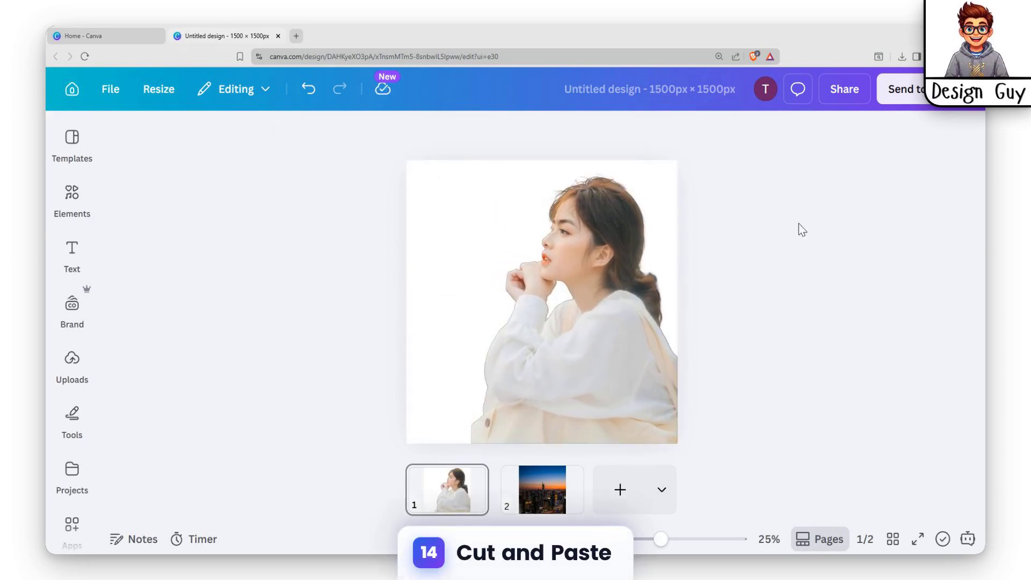
- Cut the enlarged portrait from page 1, paste it over the skyline on page 2 and deselect it
{"action": "left_click", "coordinate": [656, 264]}
{"action": "key", "text": "ctrl+x"}
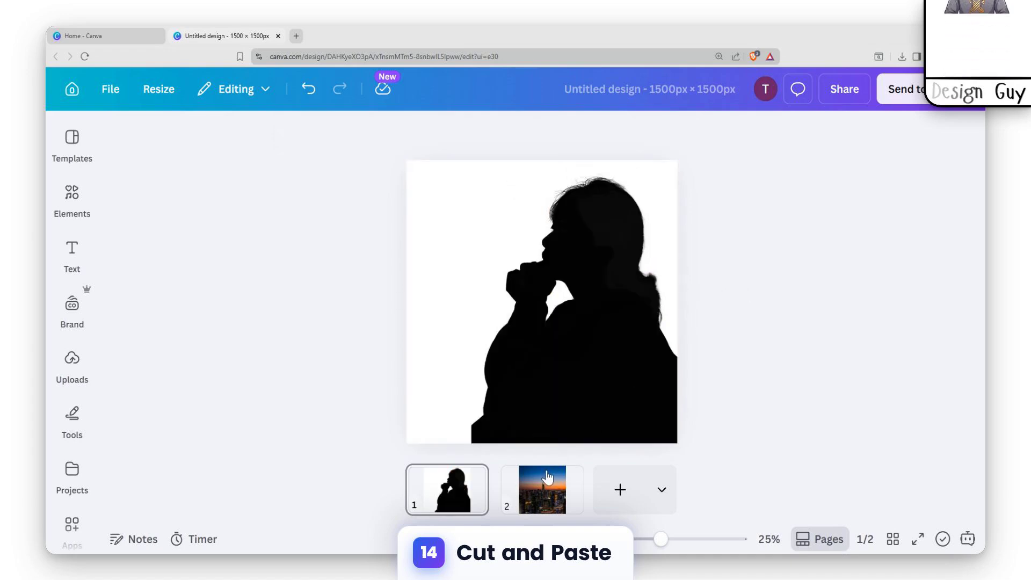
{"action": "left_click", "coordinate": [543, 488]}
{"action": "key", "text": "ctrl+v"}
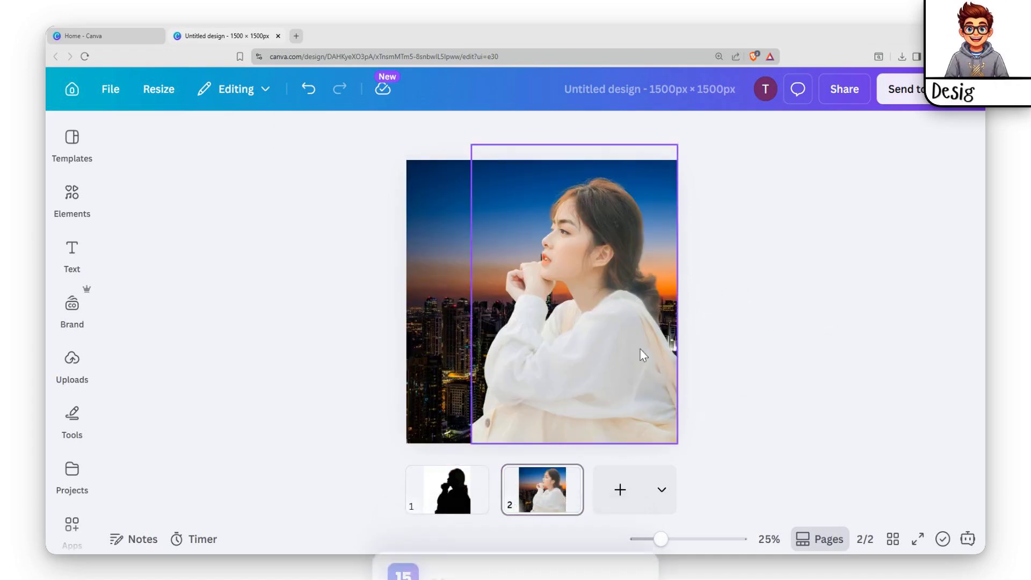
{"action": "left_click", "coordinate": [811, 265]}
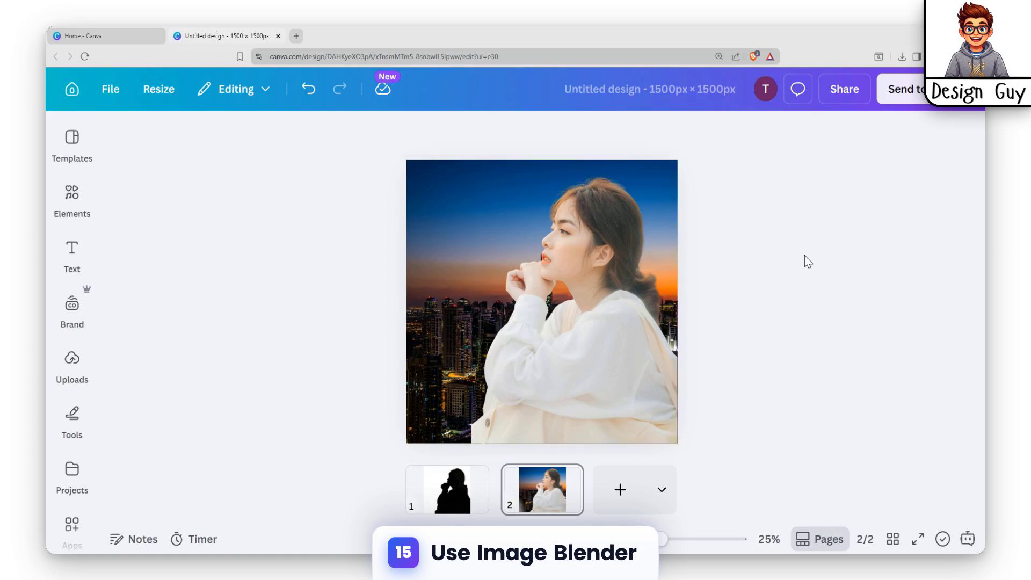
- Select the portrait on page 2, search the apps for "image blender" and open the Image Blender app
{"action": "left_click", "coordinate": [585, 334]}
{"action": "left_click", "coordinate": [66, 349]}
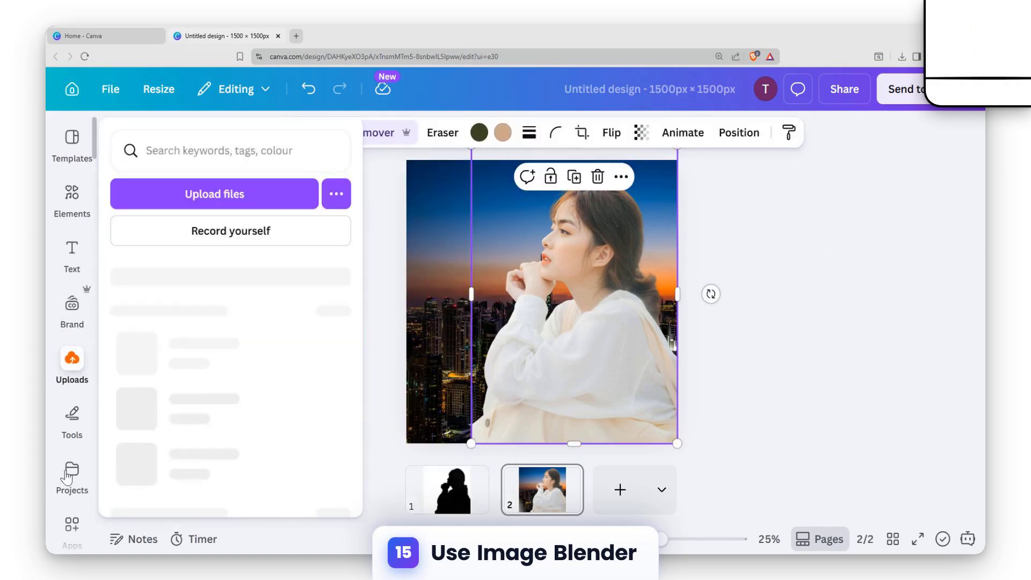
{"action": "left_click", "coordinate": [65, 348]}
{"action": "left_click", "coordinate": [69, 363]}
{"action": "scroll", "coordinate": [72, 371], "scroll_direction": "down", "scroll_amount": 2}
{"action": "left_click", "coordinate": [72, 408]}
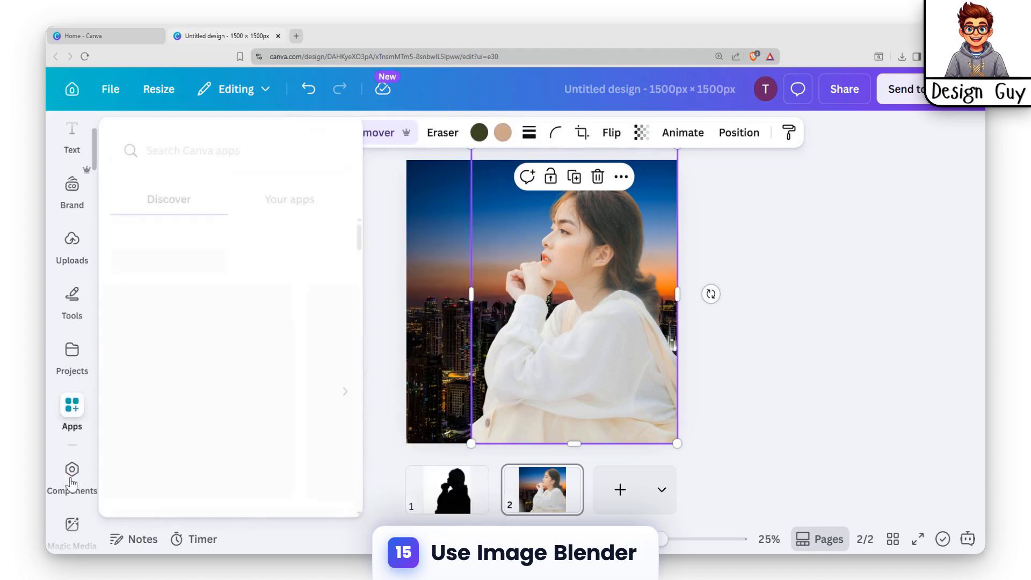
{"action": "type", "text": "bl"}
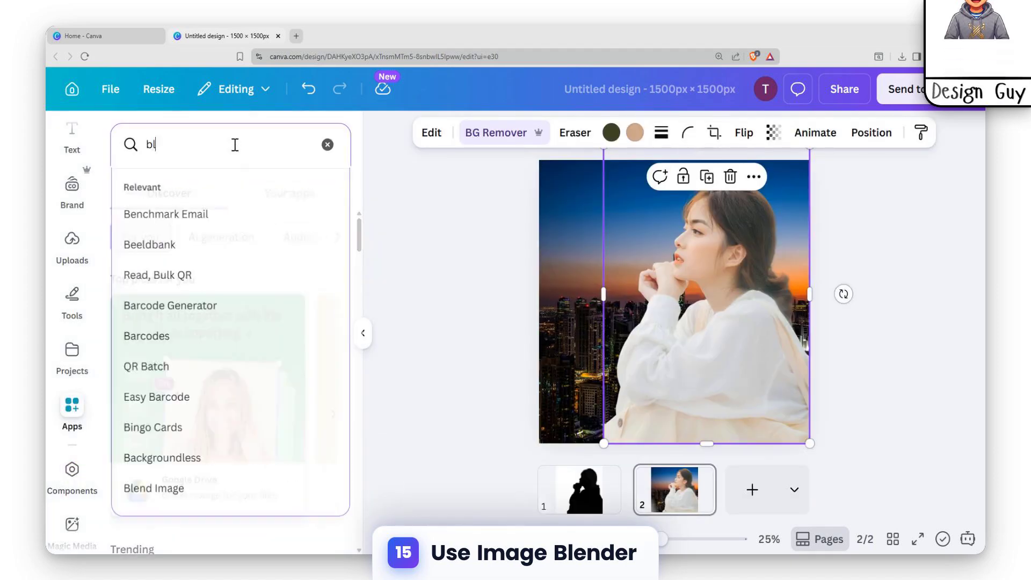
{"action": "type", "text": "image"}
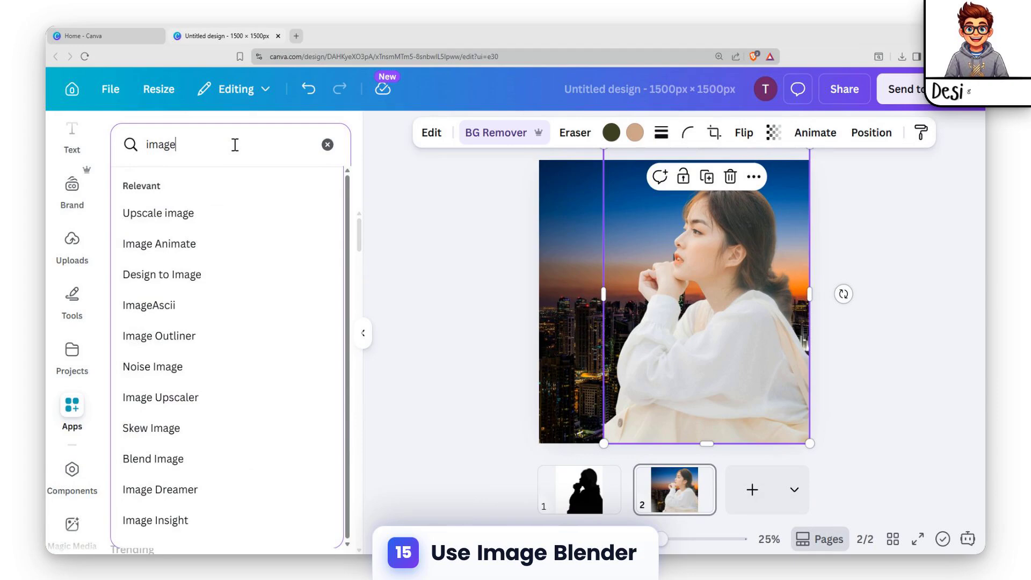
{"action": "type", "text": " blender"}
{"action": "key", "text": "Return"}
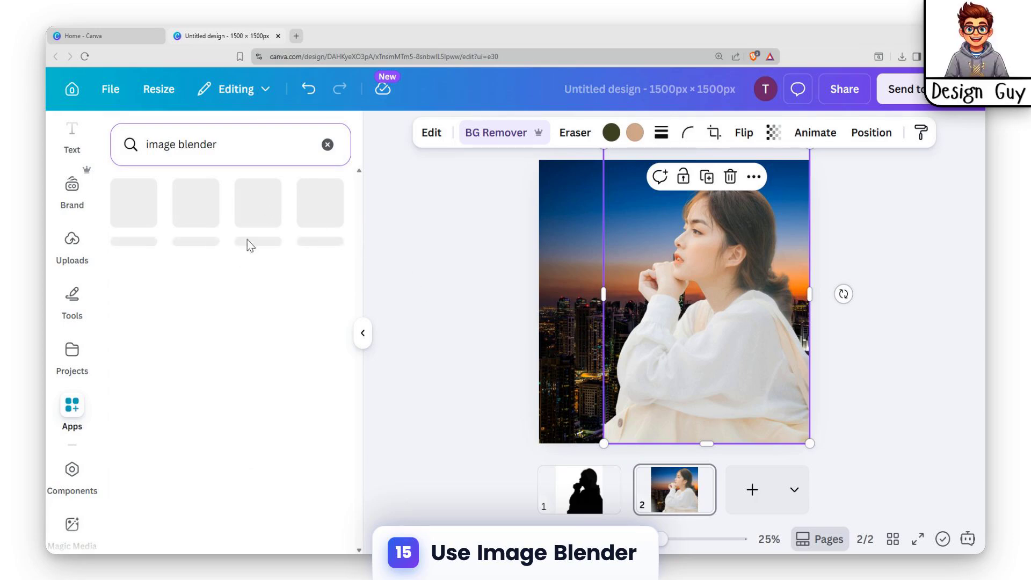
{"action": "left_click", "coordinate": [133, 202]}
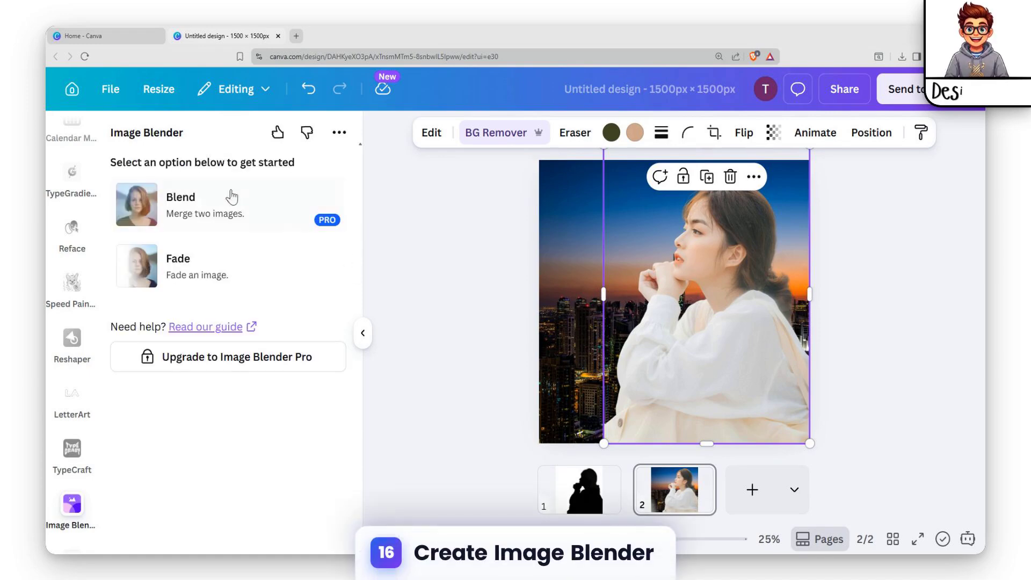
- Apply a Linear fade to the portrait, starting at its left edge with strength 19, and save it
{"action": "left_click", "coordinate": [191, 280]}
{"action": "left_click", "coordinate": [138, 258]}
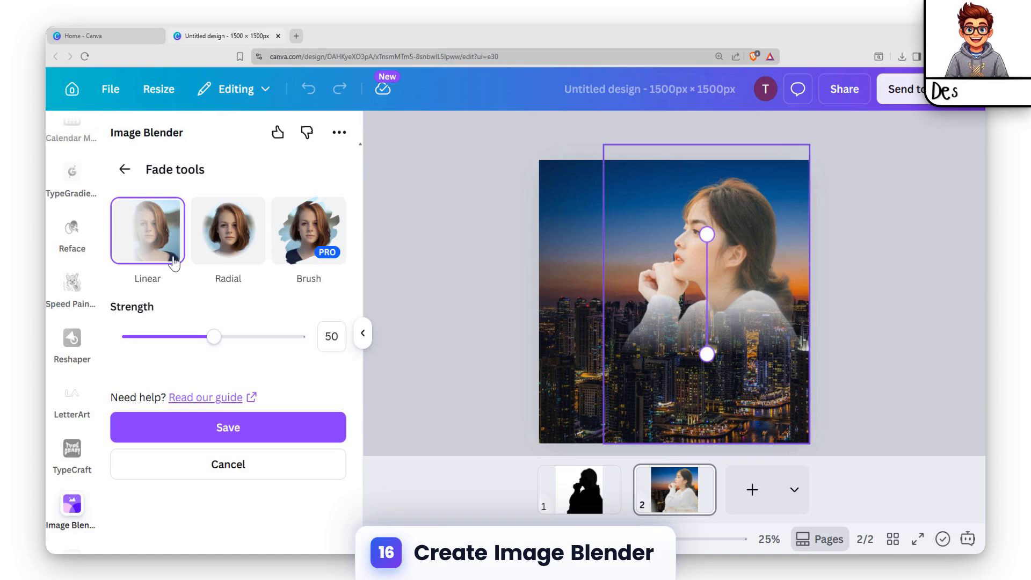
{"action": "left_click", "coordinate": [224, 254]}
{"action": "left_click", "coordinate": [165, 253]}
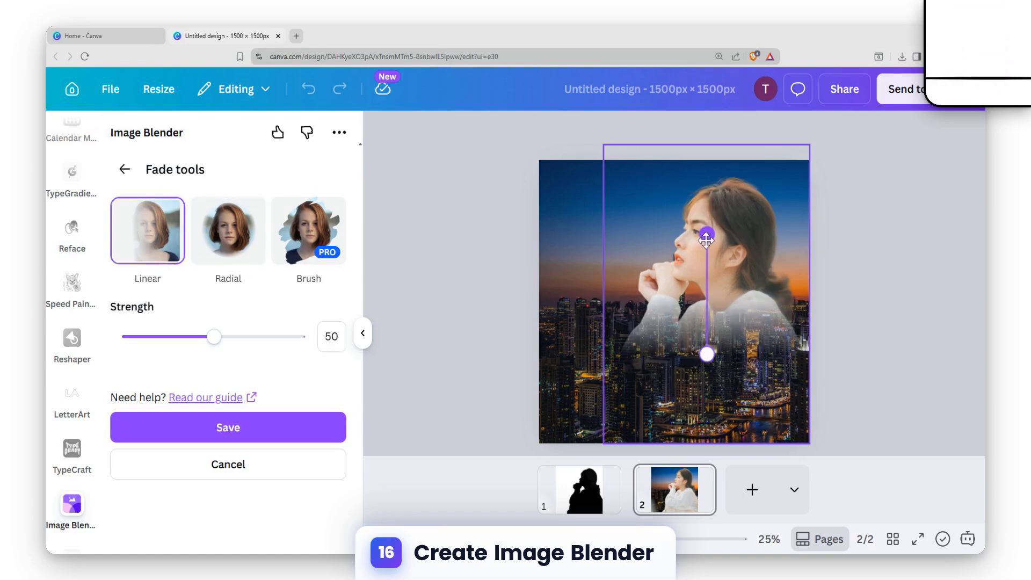
{"action": "left_click_drag", "start_coordinate": [702, 230], "coordinate": [565, 310]}
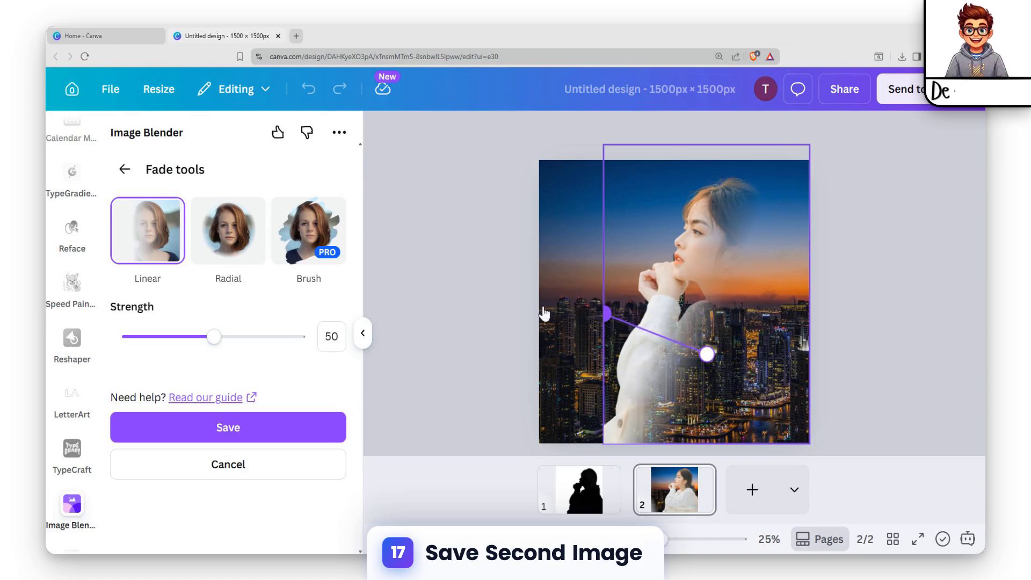
{"action": "left_click_drag", "start_coordinate": [217, 338], "coordinate": [149, 364]}
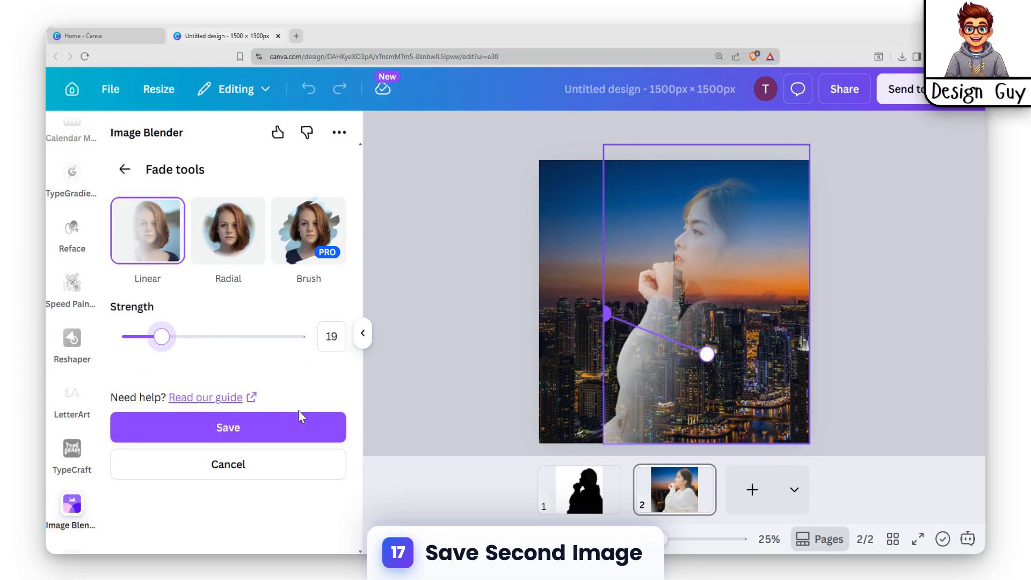
{"action": "left_click", "coordinate": [265, 430]}
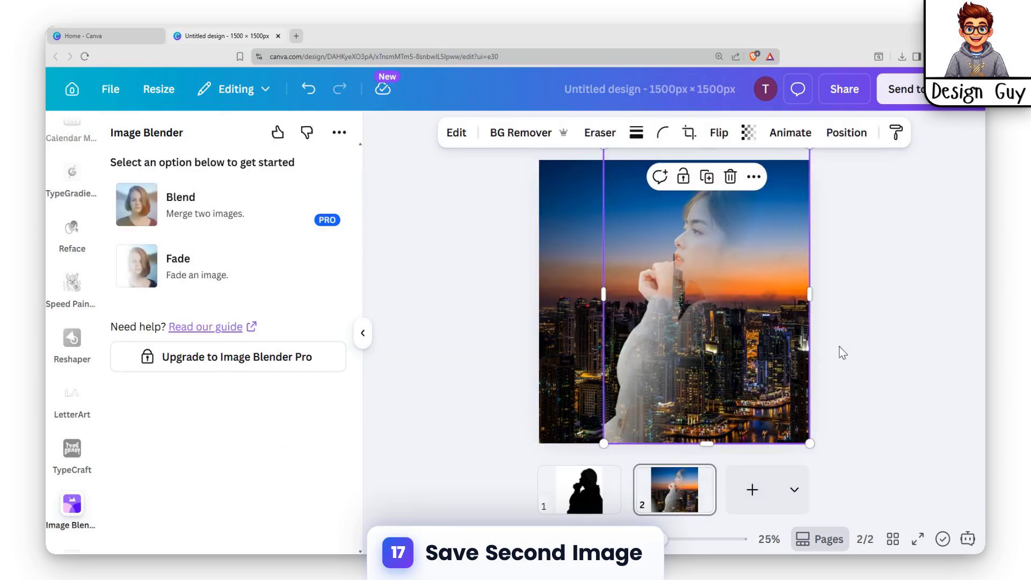
- Download only page 2 as a PNG at size 3.125 with a transparent background
{"action": "left_click", "coordinate": [479, 253]}
{"action": "left_click", "coordinate": [842, 93]}
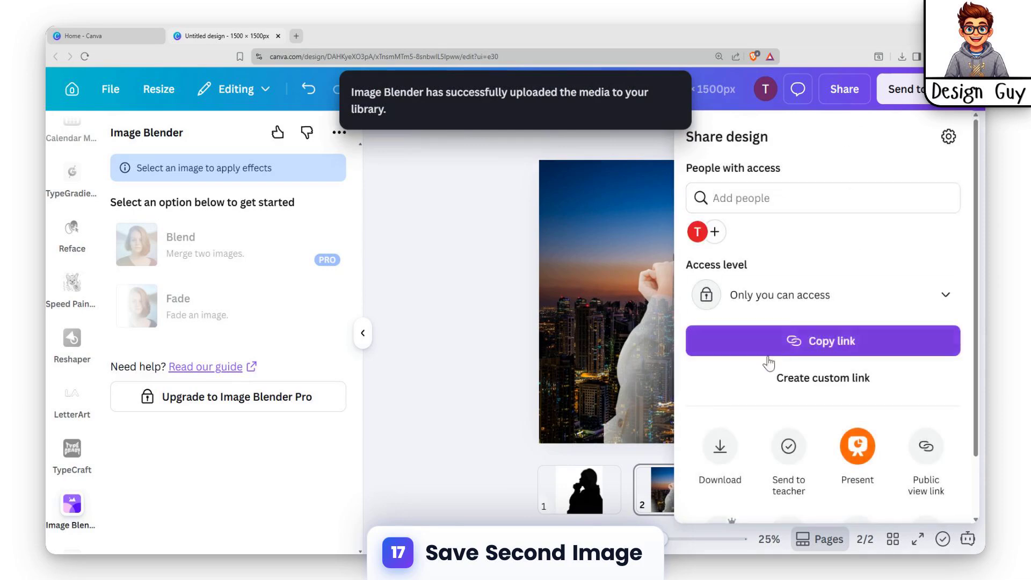
{"action": "left_click", "coordinate": [720, 445]}
{"action": "left_click", "coordinate": [698, 400]}
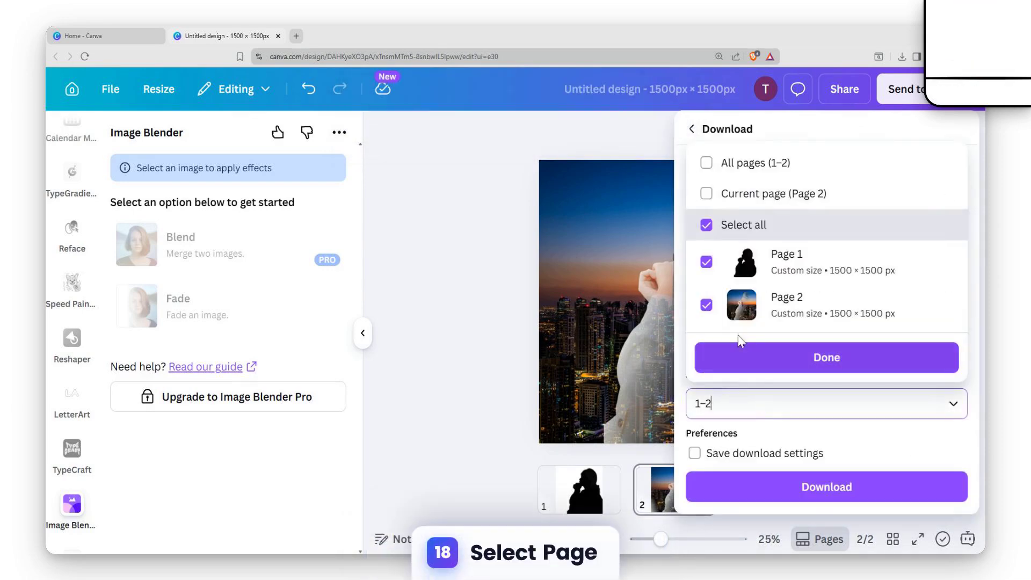
{"action": "left_click", "coordinate": [741, 305]}
{"action": "left_click", "coordinate": [714, 266]}
{"action": "left_click", "coordinate": [718, 314]}
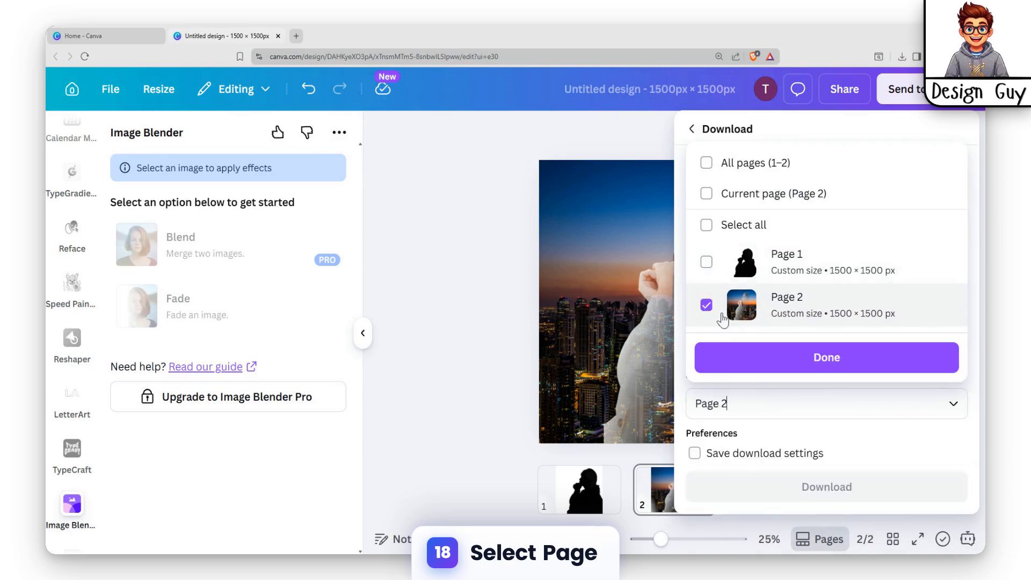
{"action": "left_click", "coordinate": [814, 375]}
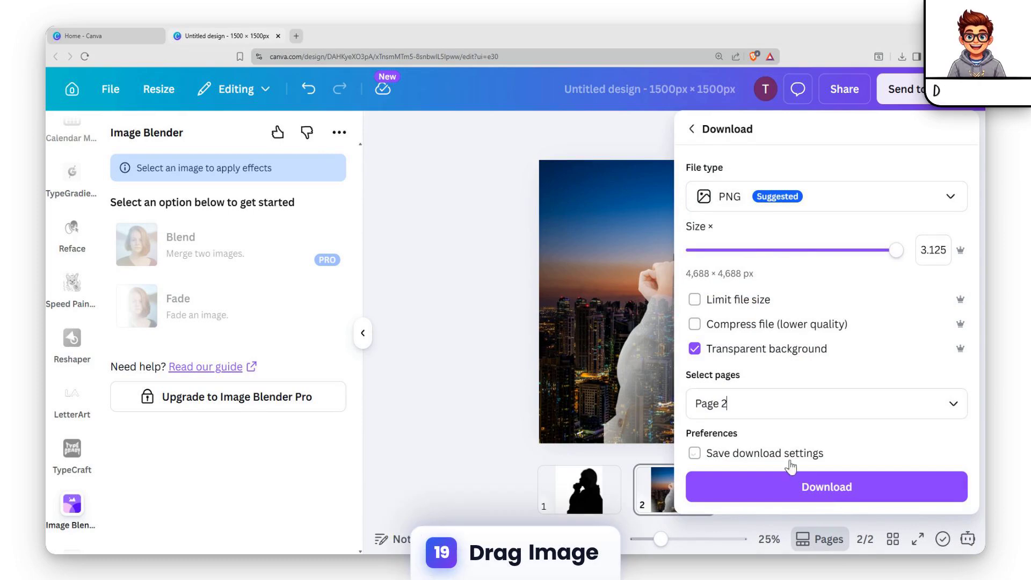
{"action": "left_click", "coordinate": [826, 487]}
- Place the newly downloaded skyline portrait PNG on page 1 over the silhouette and deselect it
{"action": "left_click", "coordinate": [608, 323]}
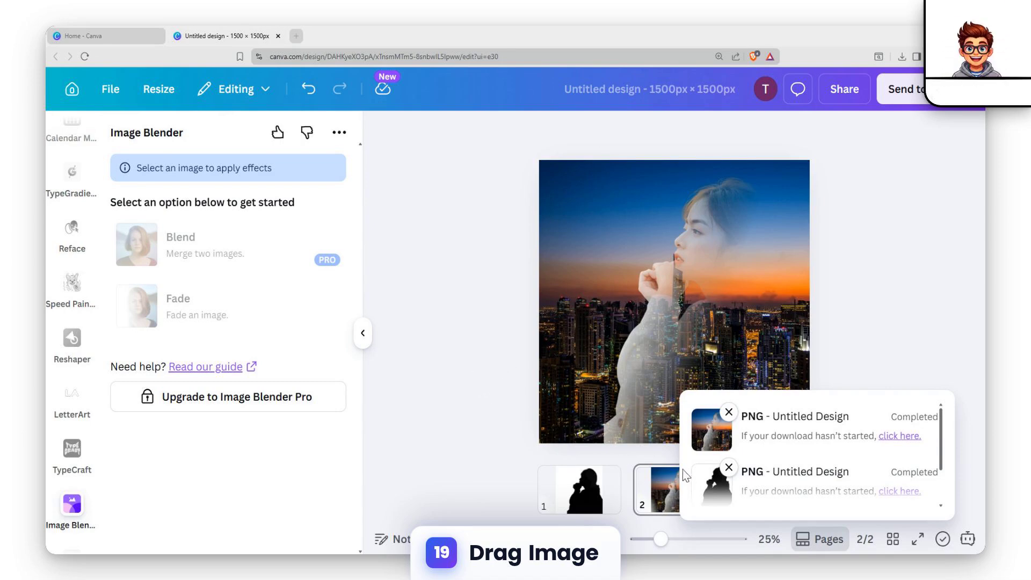
{"action": "left_click", "coordinate": [585, 467]}
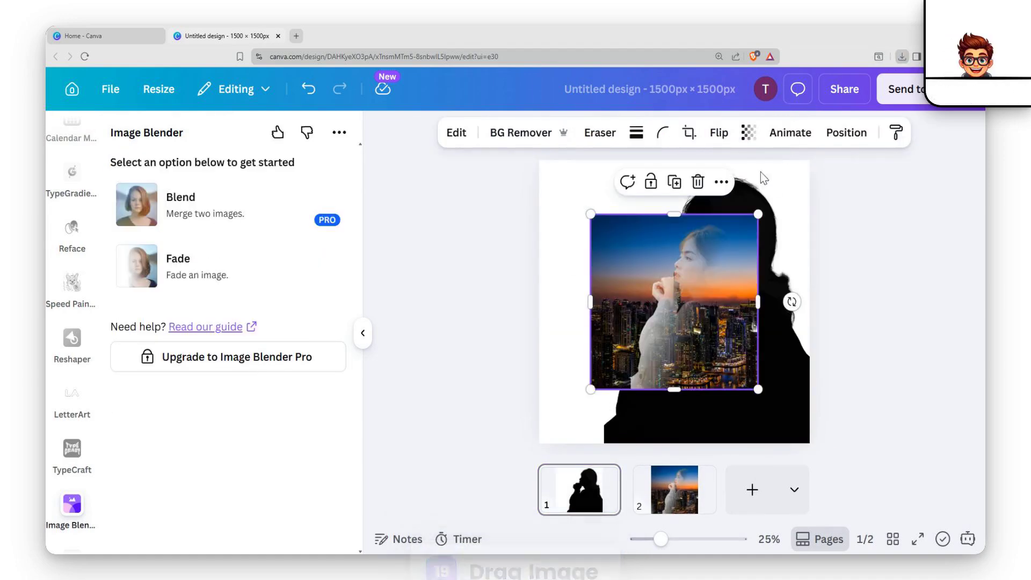
{"action": "left_click", "coordinate": [840, 414]}
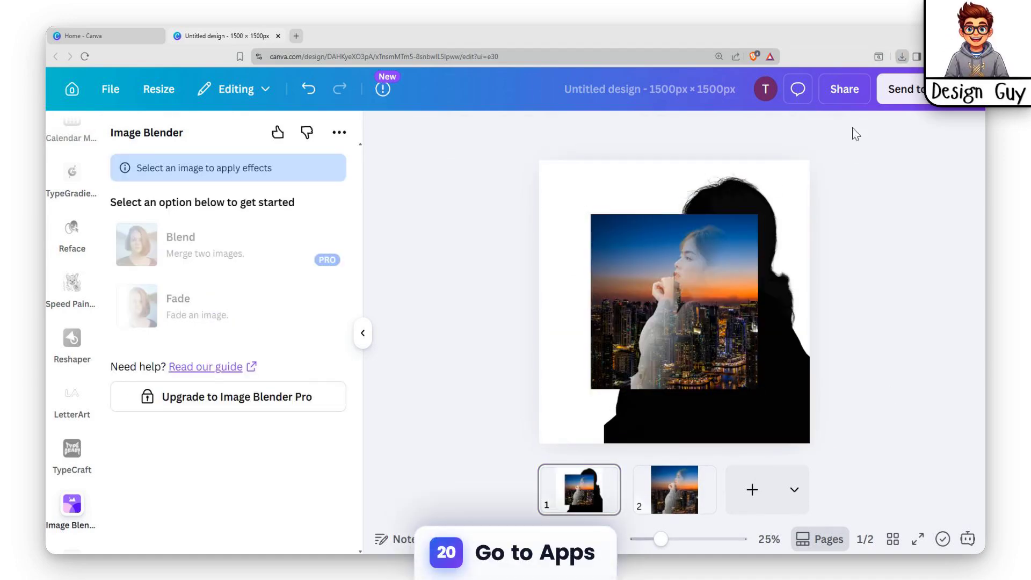
- Open the Blend Image app and set the black silhouette image as its top layer
{"action": "scroll", "coordinate": [71, 268], "scroll_direction": "up", "scroll_amount": 15}
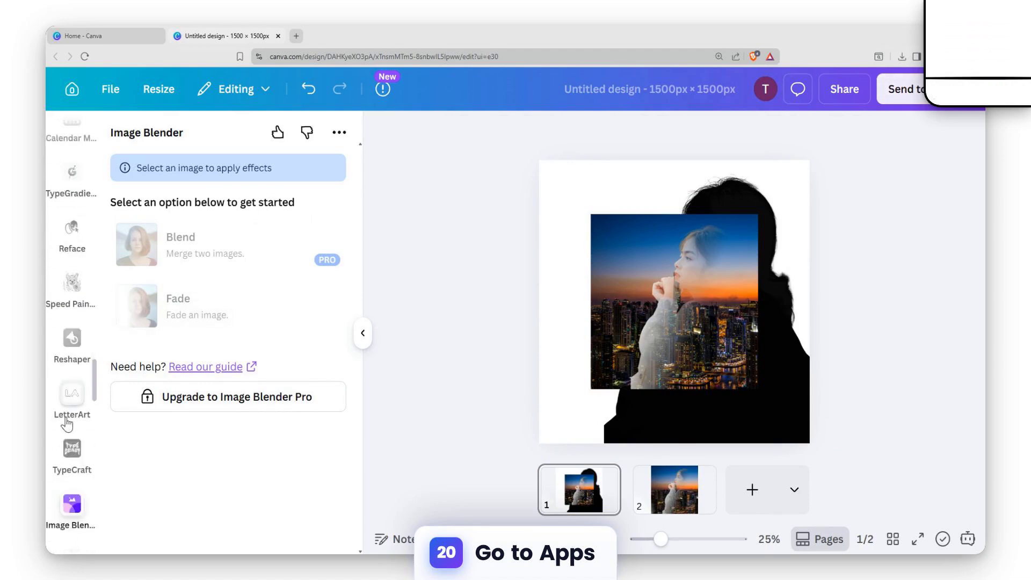
{"action": "scroll", "coordinate": [66, 424], "scroll_direction": "up", "scroll_amount": 10}
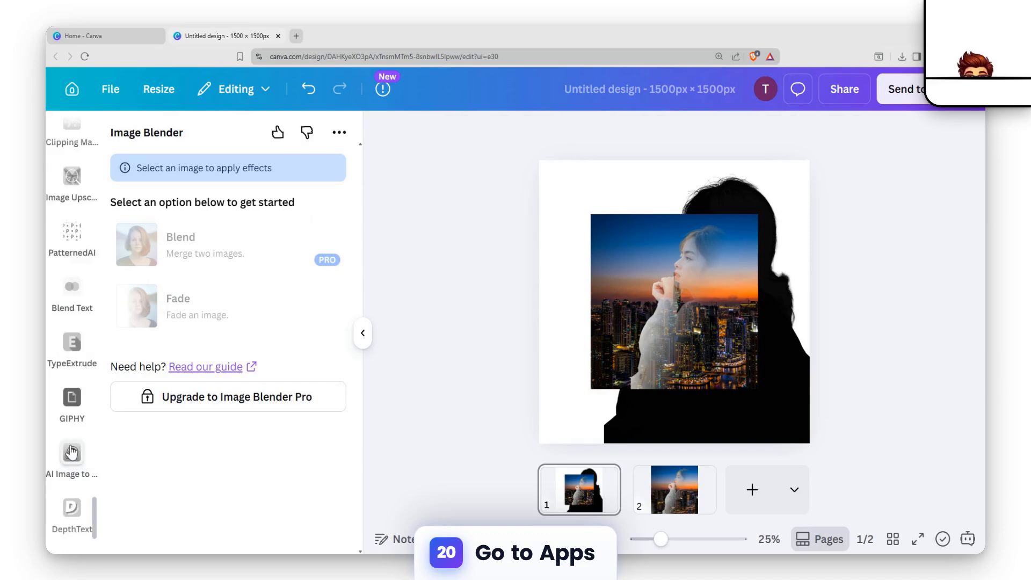
{"action": "scroll", "coordinate": [58, 341], "scroll_direction": "up", "scroll_amount": 10}
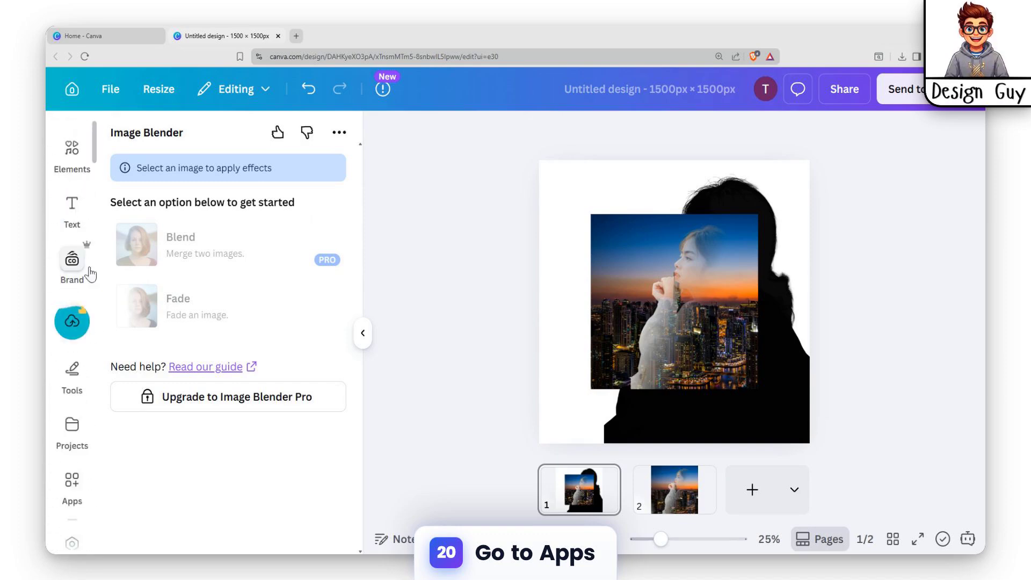
{"action": "left_click", "coordinate": [54, 491]}
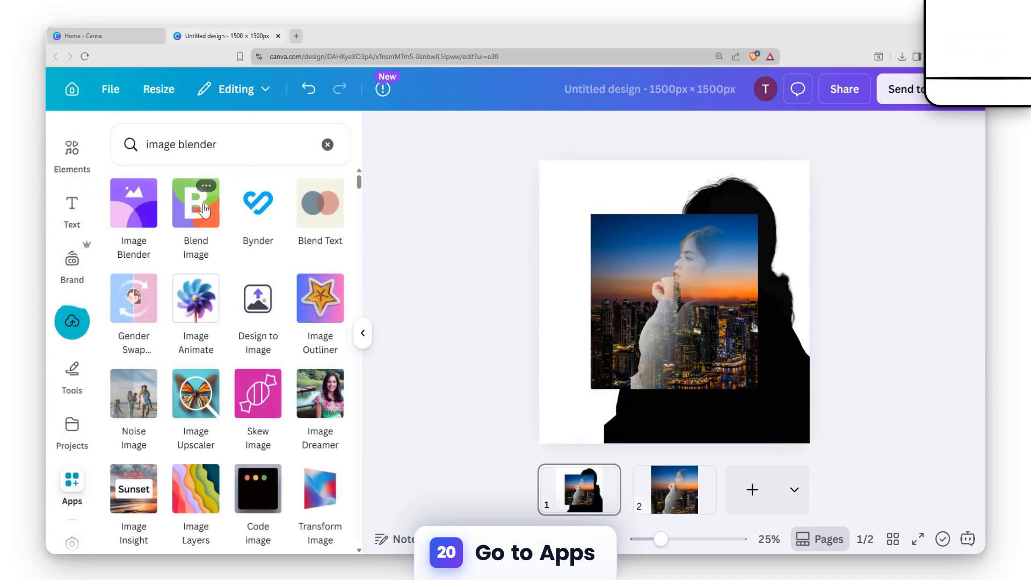
{"action": "left_click", "coordinate": [203, 210]}
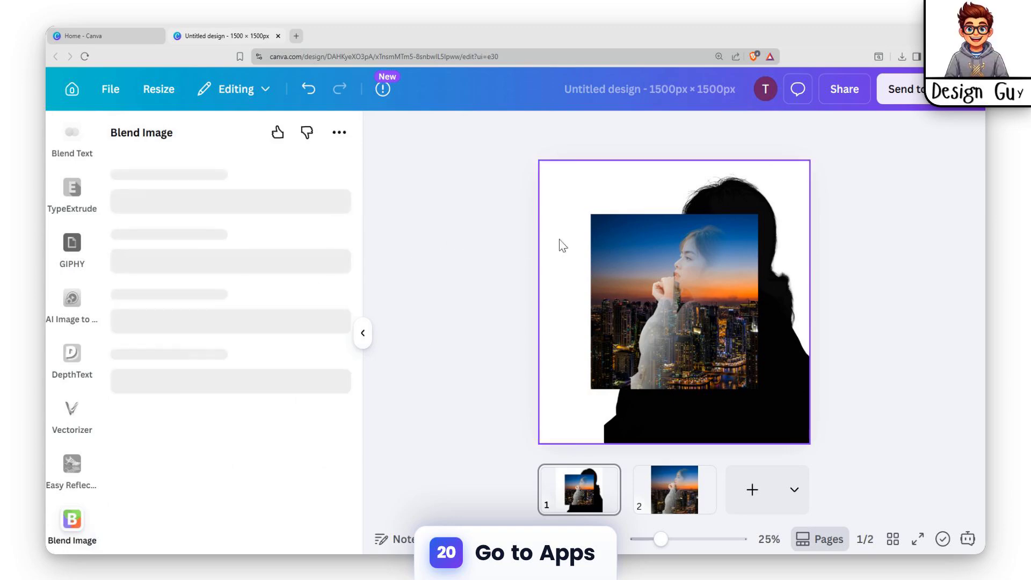
{"action": "left_click", "coordinate": [725, 231]}
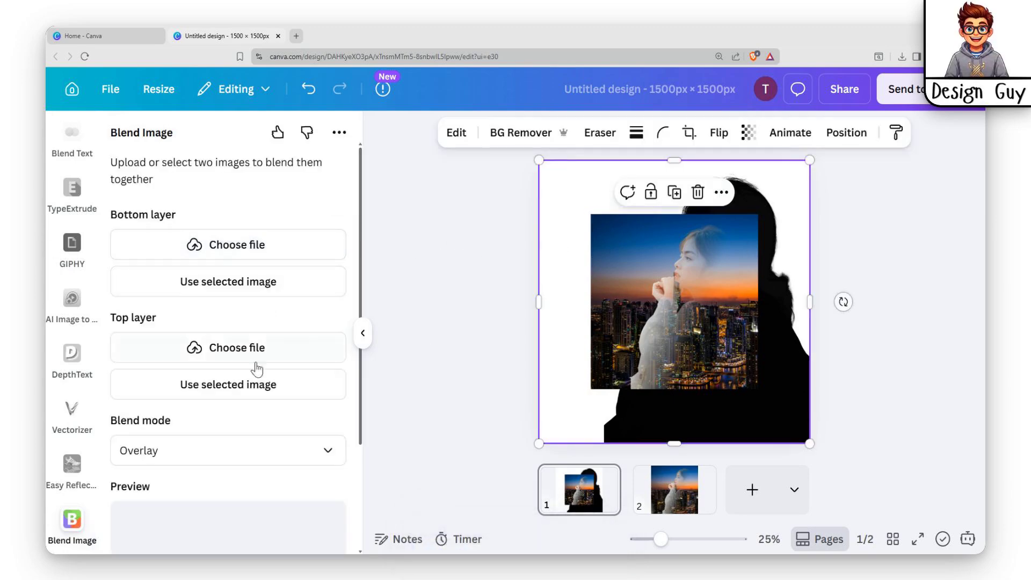
{"action": "left_click", "coordinate": [240, 385]}
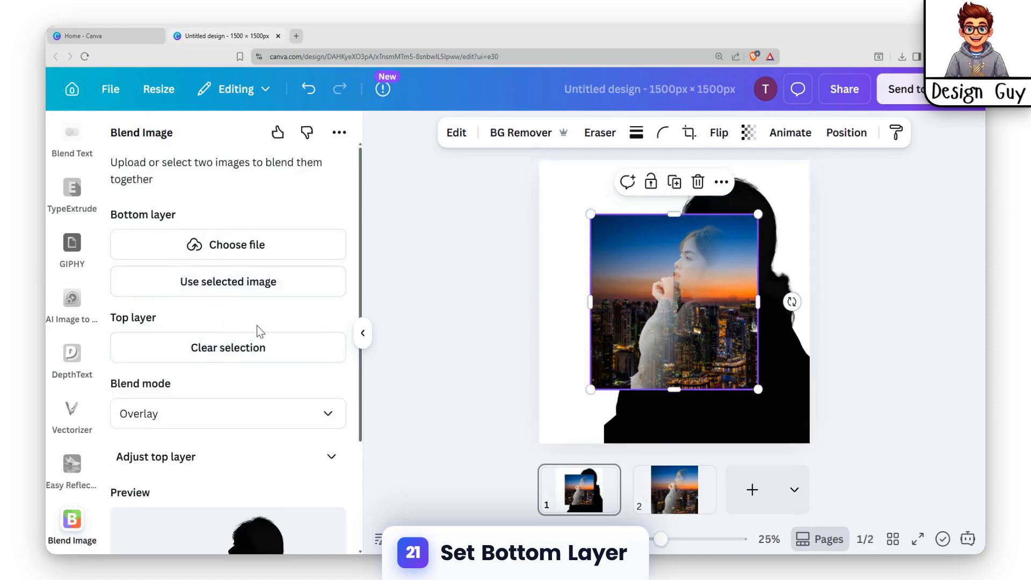
- Set the skyline portrait as the bottom layer, choose the Screen blend mode, and add the blended image to page 1
{"action": "left_click", "coordinate": [254, 294]}
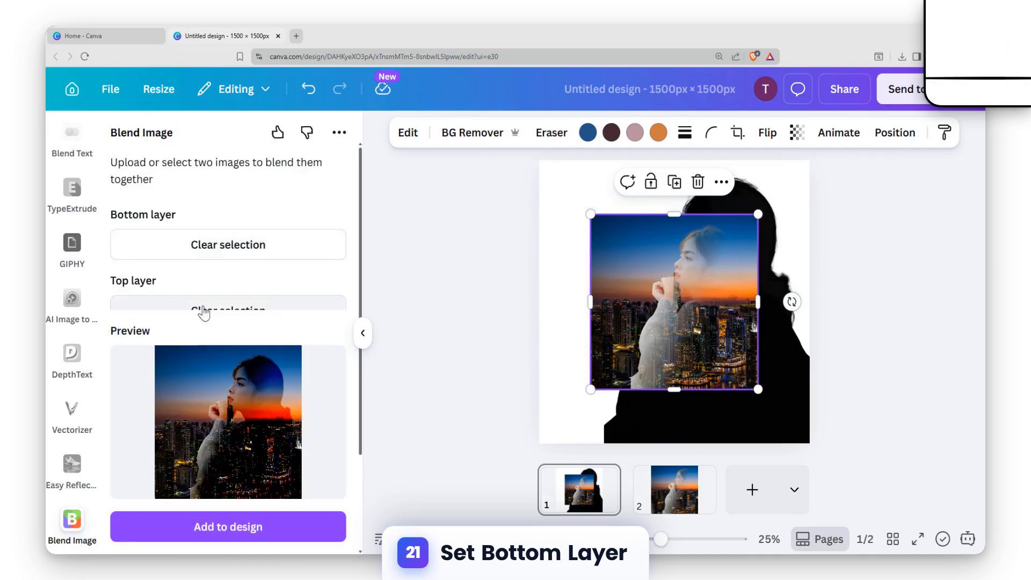
{"action": "scroll", "coordinate": [252, 366], "scroll_direction": "down", "scroll_amount": 3}
{"action": "left_click", "coordinate": [241, 257]}
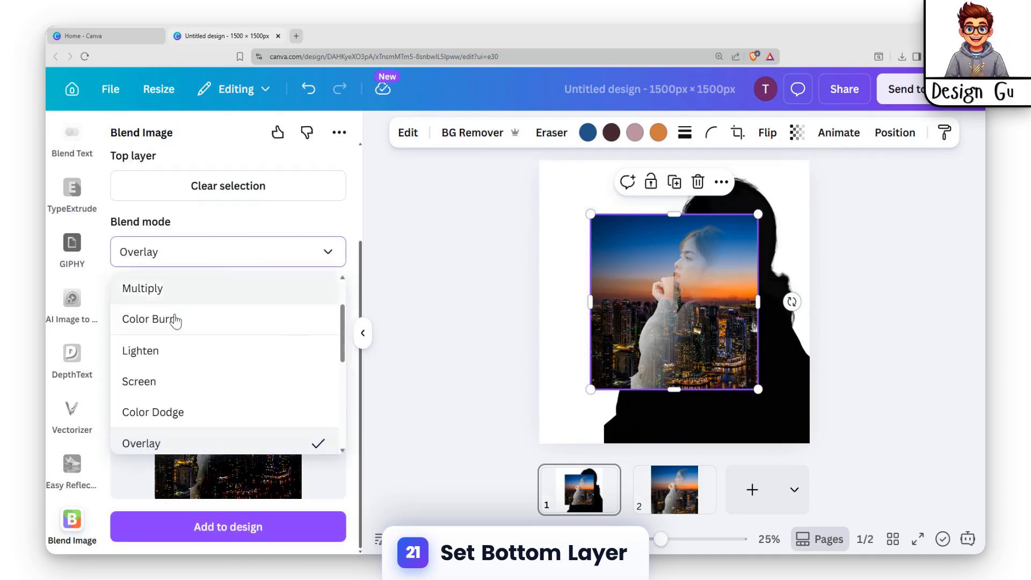
{"action": "left_click", "coordinate": [181, 392]}
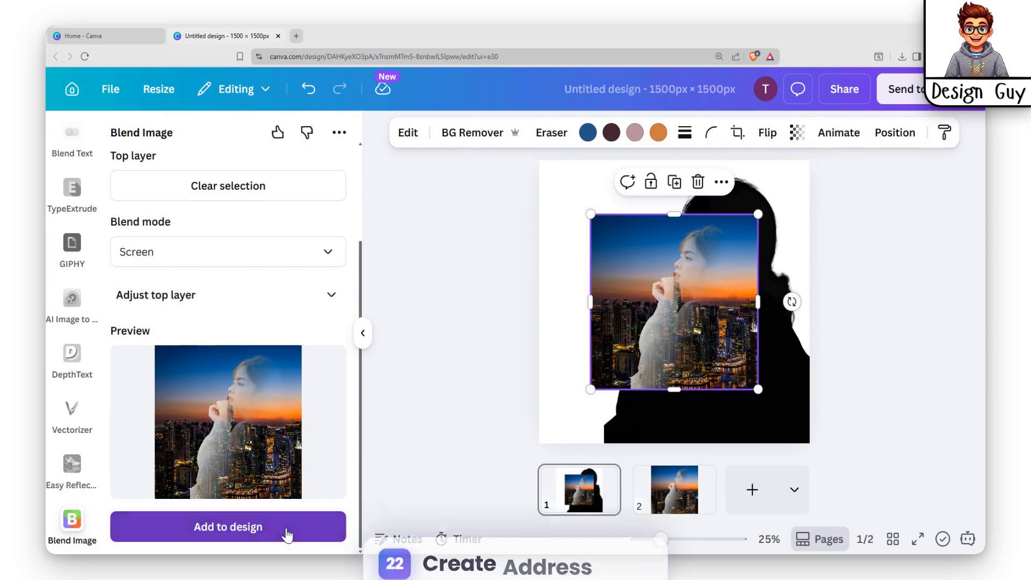
{"action": "left_click", "coordinate": [338, 535]}
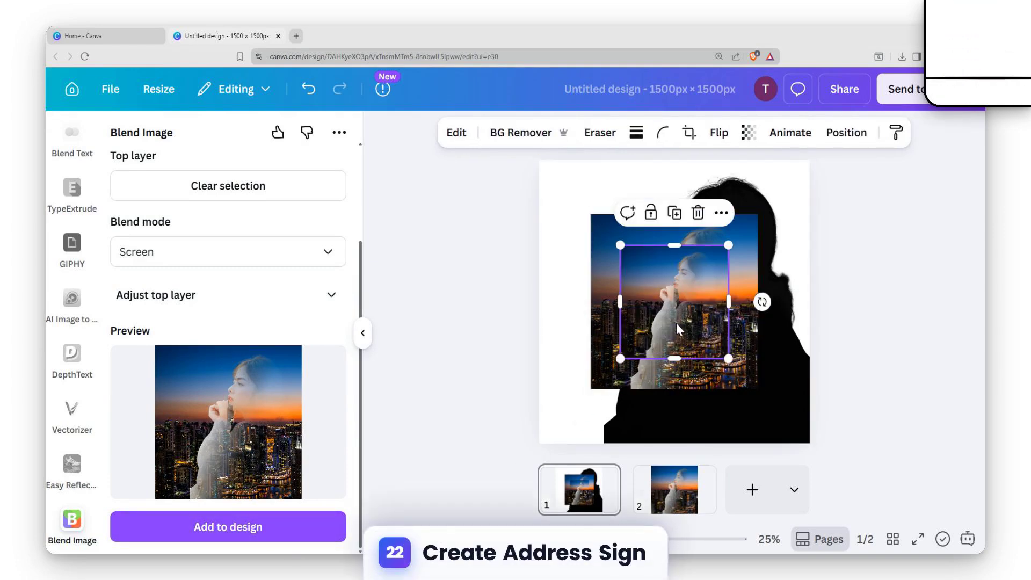
- Cut the small blended image from page 1 and shift the skyline portrait slightly up and left
{"action": "left_click", "coordinate": [885, 399]}
{"action": "left_click", "coordinate": [700, 313]}
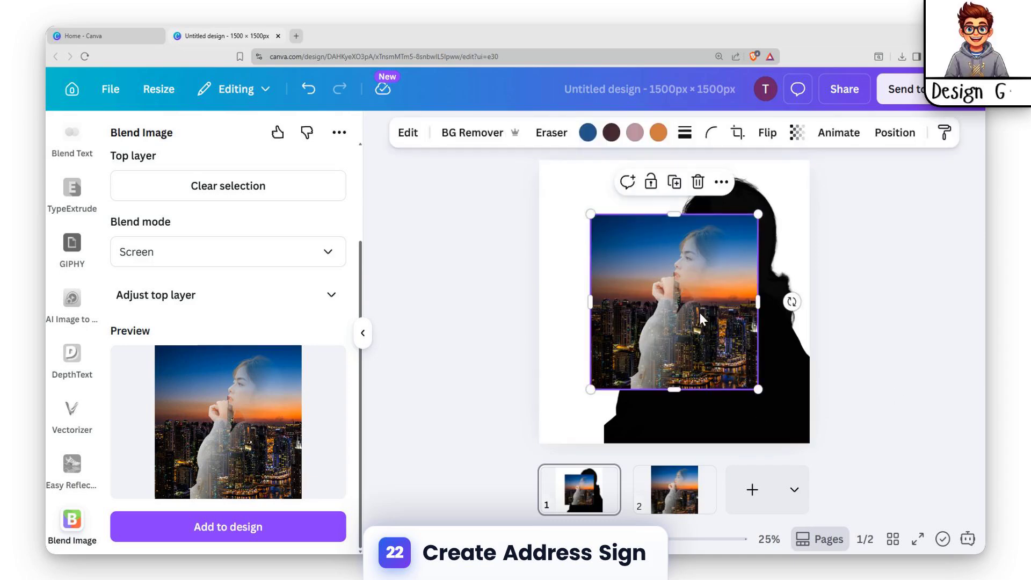
{"action": "left_click_drag", "start_coordinate": [687, 327], "coordinate": [678, 308]}
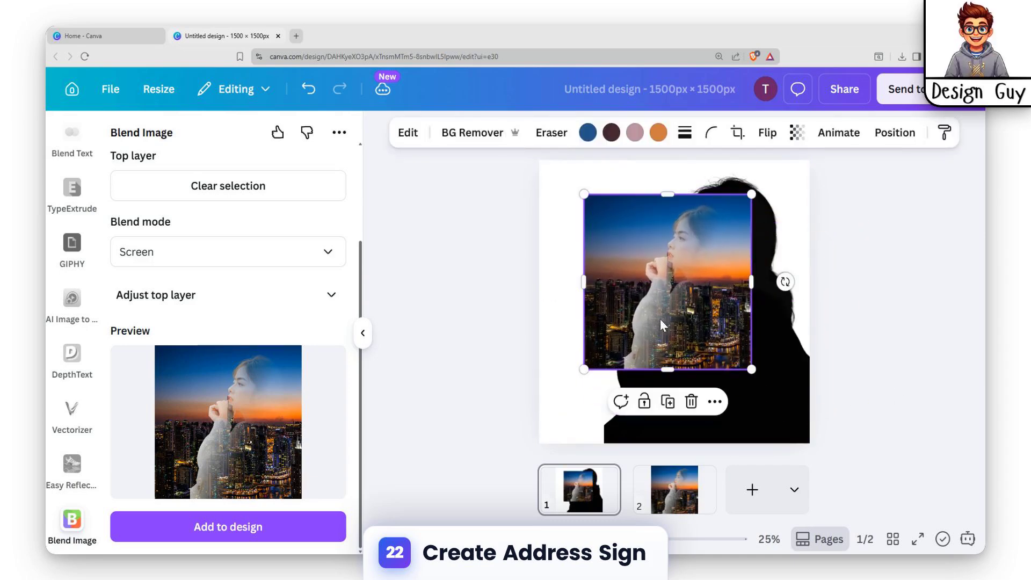
- Delete the city skyline image and the faded portrait from page 2
{"action": "left_click", "coordinate": [681, 498]}
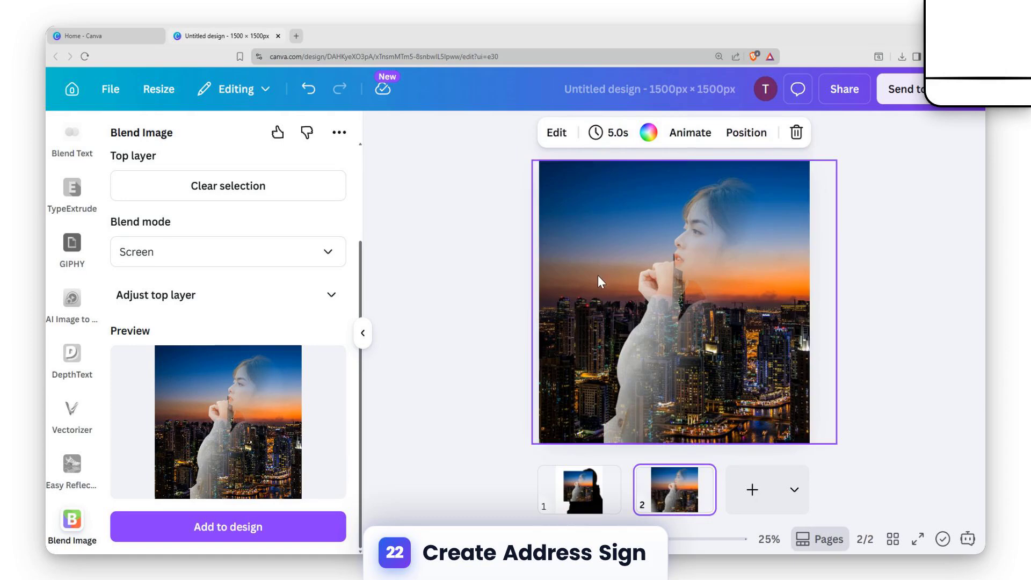
{"action": "left_click", "coordinate": [599, 277]}
{"action": "key", "text": "Delete"}
{"action": "left_click", "coordinate": [693, 256]}
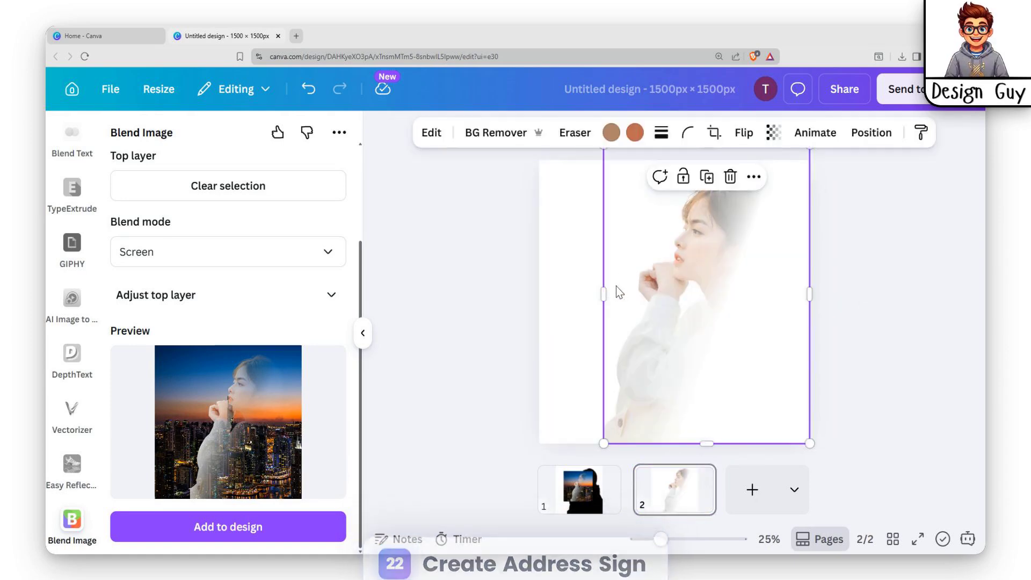
{"action": "key", "text": "Delete"}
- Paste the Screen-blended image on page 2, align it to the page's upper-left corner, and enlarge it to fill the page
{"action": "left_click", "coordinate": [603, 297]}
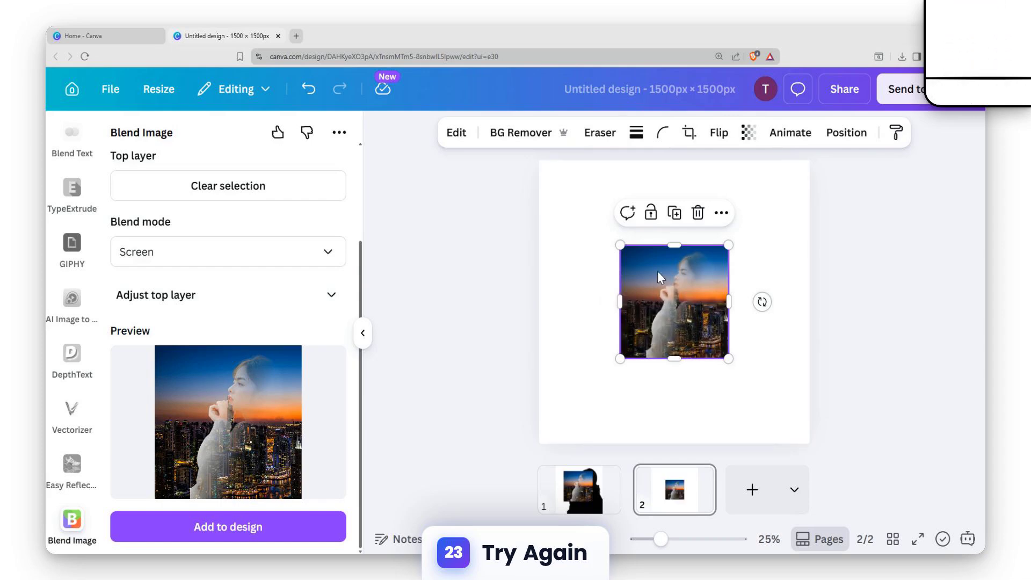
{"action": "left_click_drag", "start_coordinate": [656, 273], "coordinate": [573, 192]}
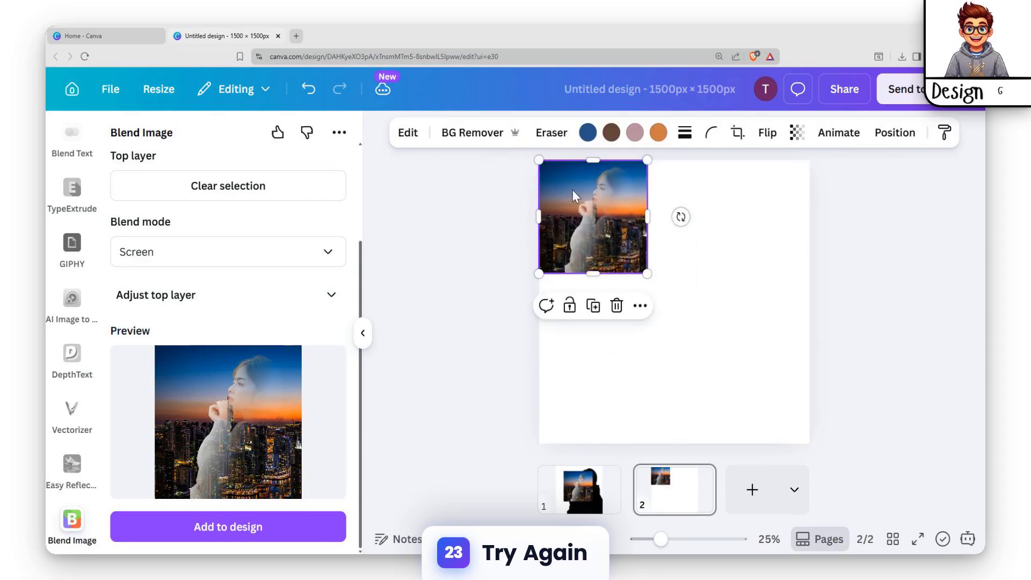
{"action": "left_click_drag", "start_coordinate": [647, 275], "coordinate": [810, 443]}
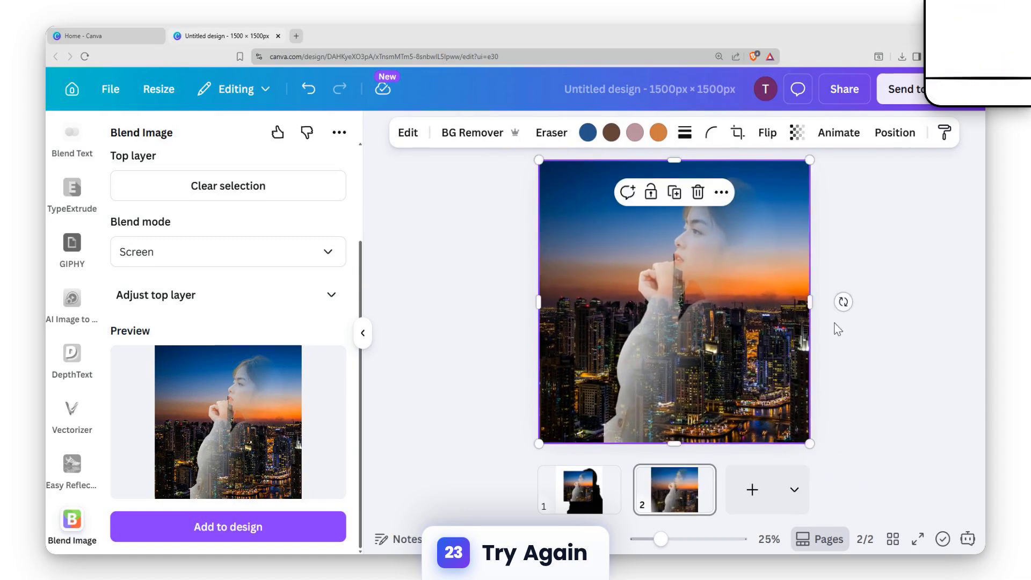
- Try the Multiply, Color Burn and Color Dodge blend modes in turn on the two blended layers
{"action": "left_click", "coordinate": [259, 257]}
{"action": "scroll", "coordinate": [177, 397], "scroll_direction": "down", "scroll_amount": 3}
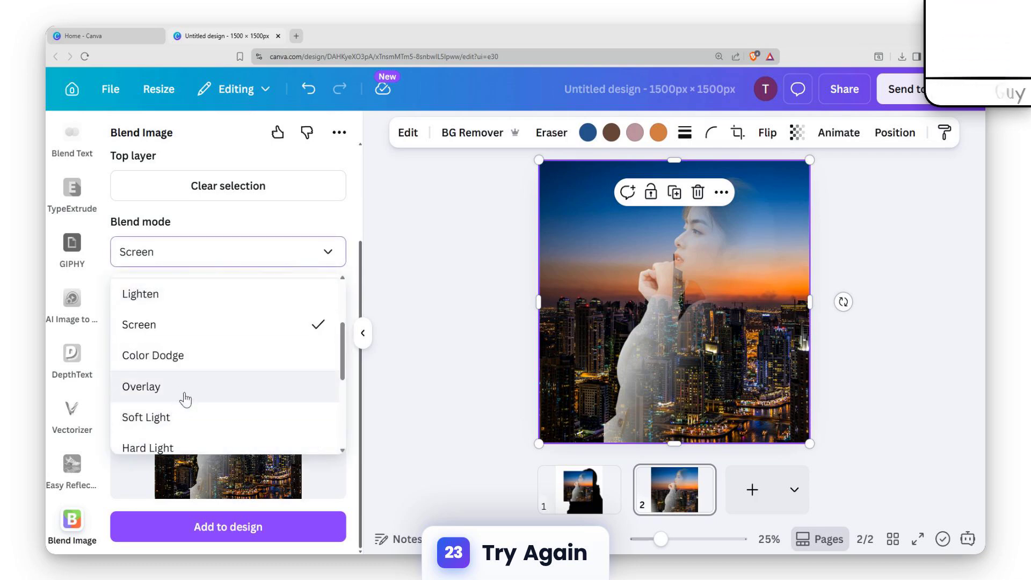
{"action": "scroll", "coordinate": [220, 345], "scroll_direction": "up", "scroll_amount": 3}
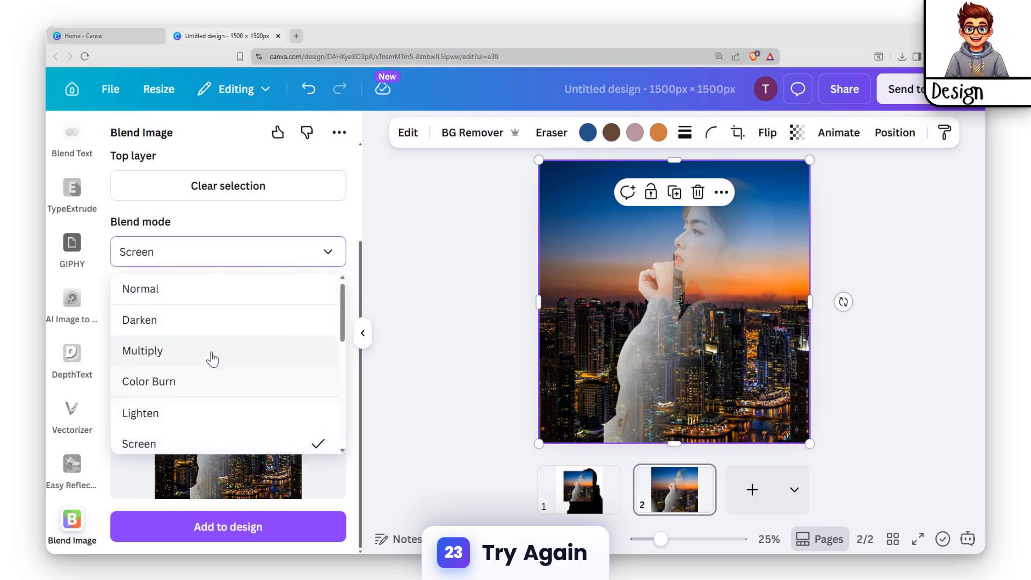
{"action": "left_click", "coordinate": [202, 356]}
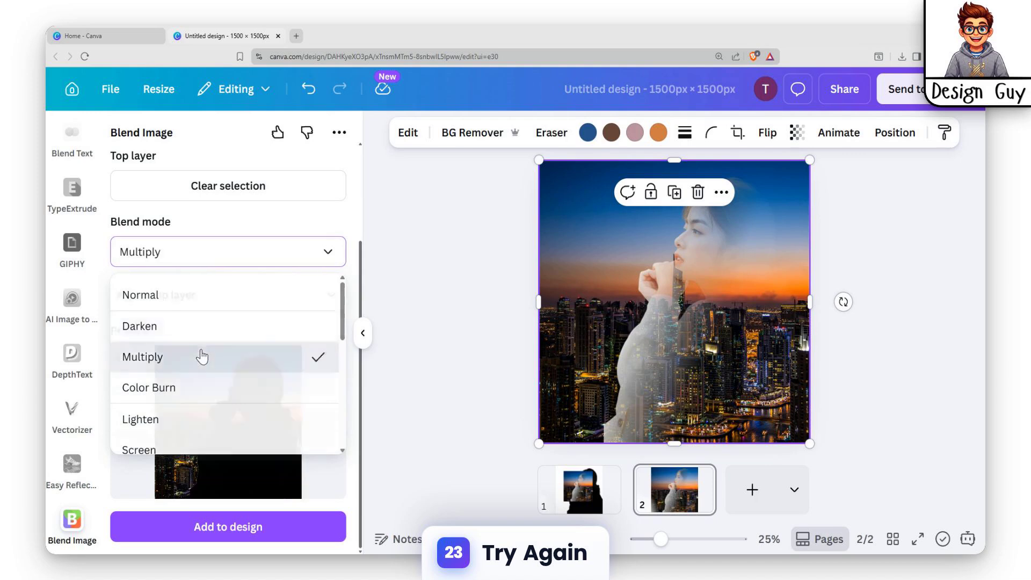
{"action": "left_click", "coordinate": [253, 253]}
{"action": "left_click", "coordinate": [226, 398]}
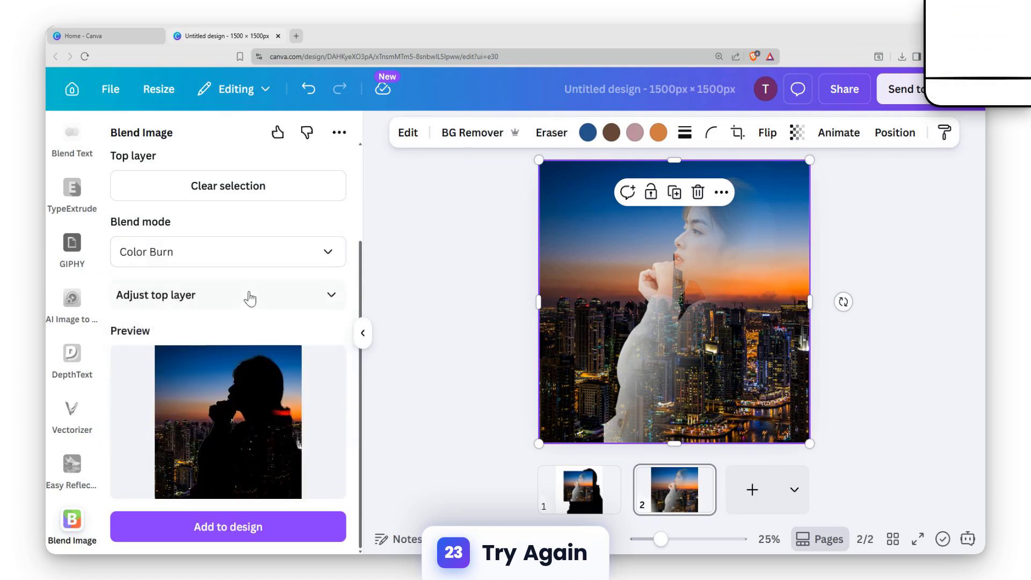
{"action": "left_click", "coordinate": [267, 265]}
{"action": "scroll", "coordinate": [214, 393], "scroll_direction": "down", "scroll_amount": 2}
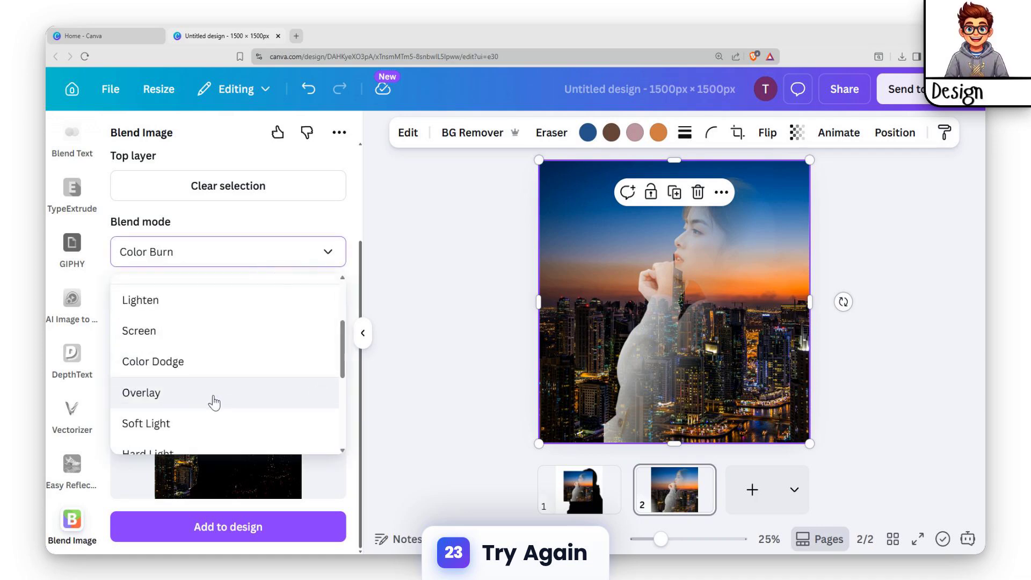
{"action": "left_click", "coordinate": [212, 362]}
- Add an Overlay version of the blend to page 2 and place it small in the page's upper-left corner
{"action": "left_click", "coordinate": [242, 260]}
{"action": "scroll", "coordinate": [177, 400], "scroll_direction": "down", "scroll_amount": 3}
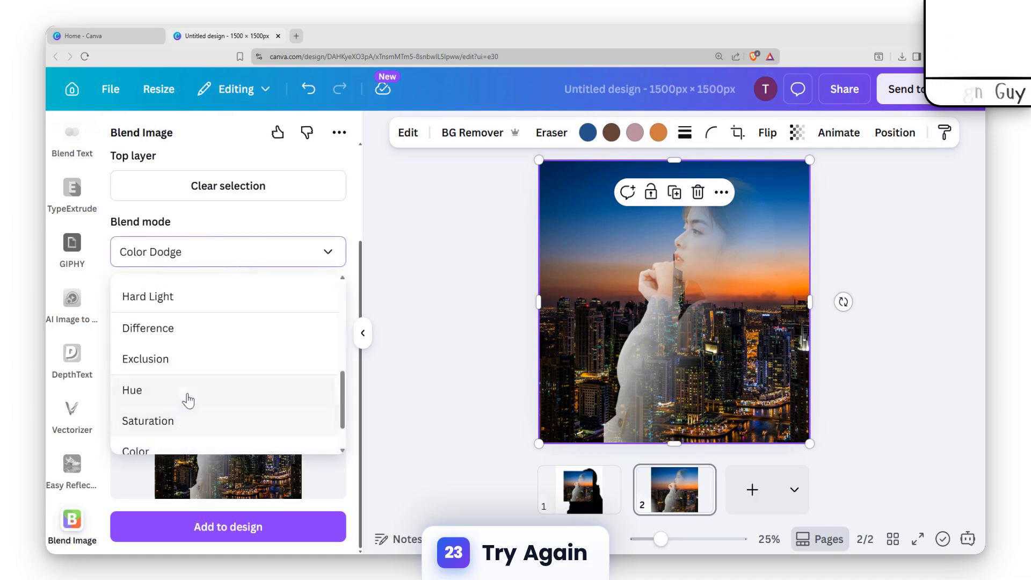
{"action": "scroll", "coordinate": [185, 398], "scroll_direction": "up", "scroll_amount": 3}
{"action": "left_click", "coordinate": [210, 365]}
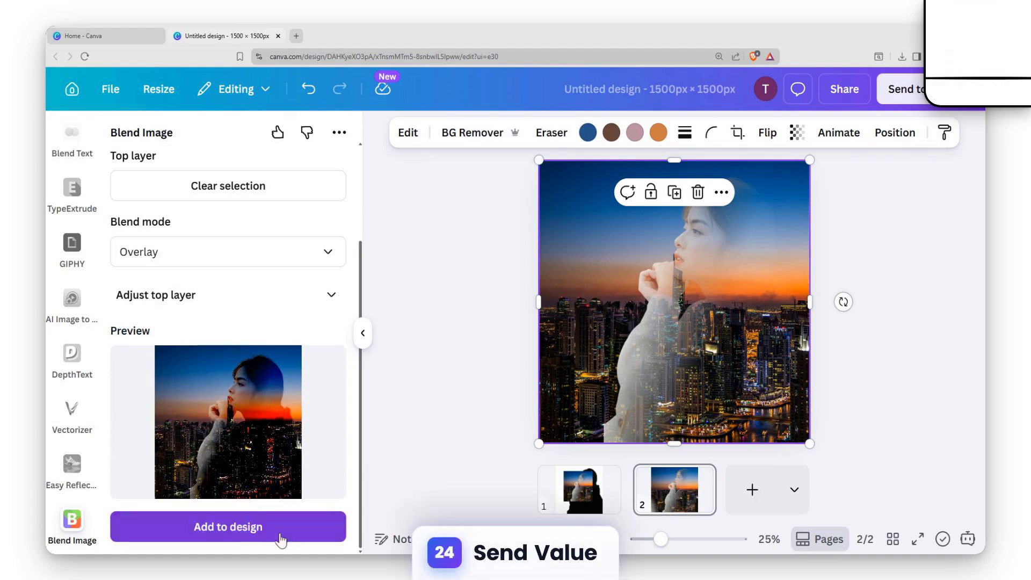
{"action": "left_click", "coordinate": [260, 522]}
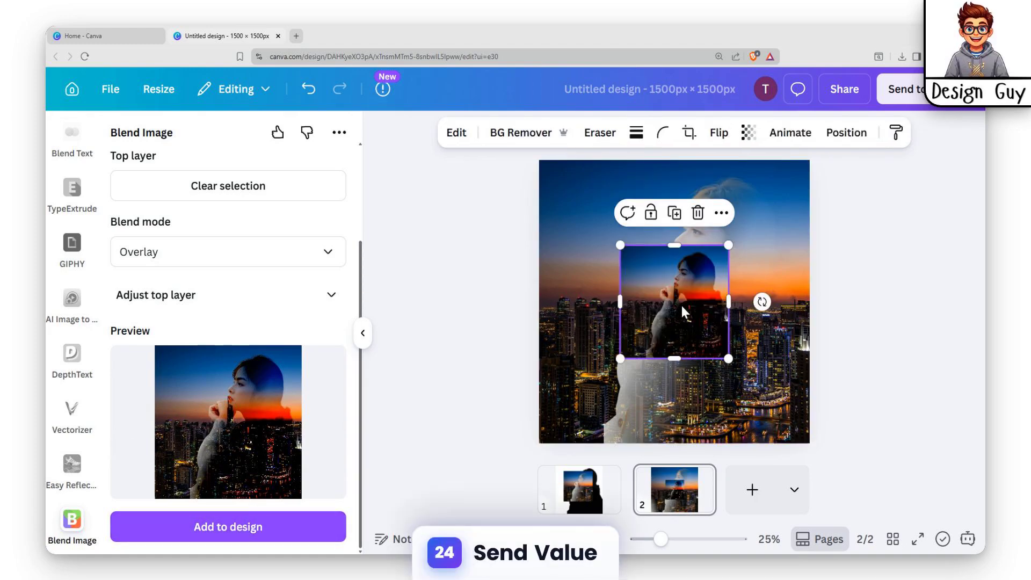
{"action": "left_click_drag", "start_coordinate": [683, 307], "coordinate": [600, 239]}
{"action": "left_click_drag", "start_coordinate": [644, 275], "coordinate": [581, 302]}
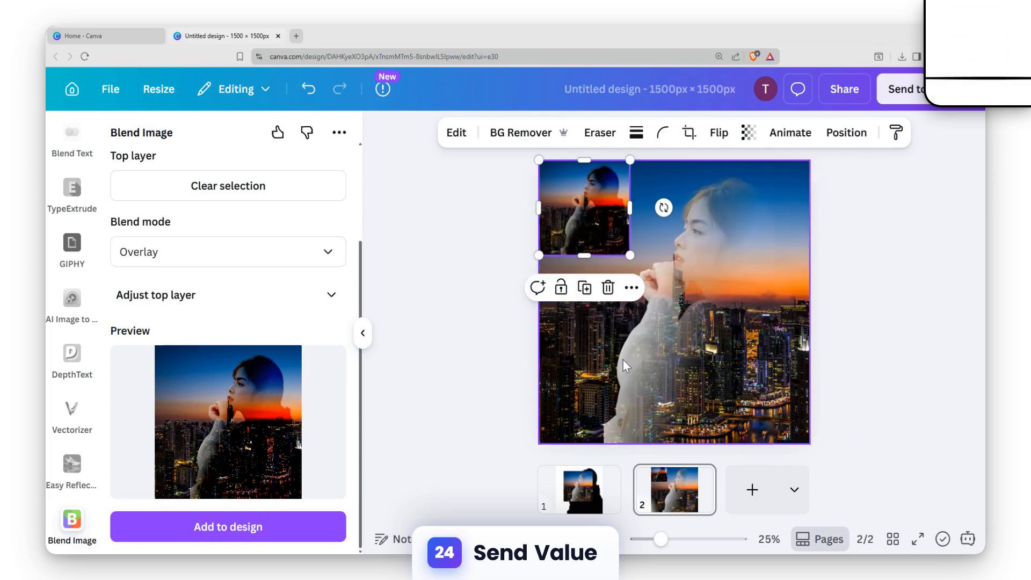
- On page 1, move the skyline portrait to the page's upper-left area and enlarge it to cover the silhouette
{"action": "left_click", "coordinate": [586, 490]}
{"action": "left_click", "coordinate": [697, 266]}
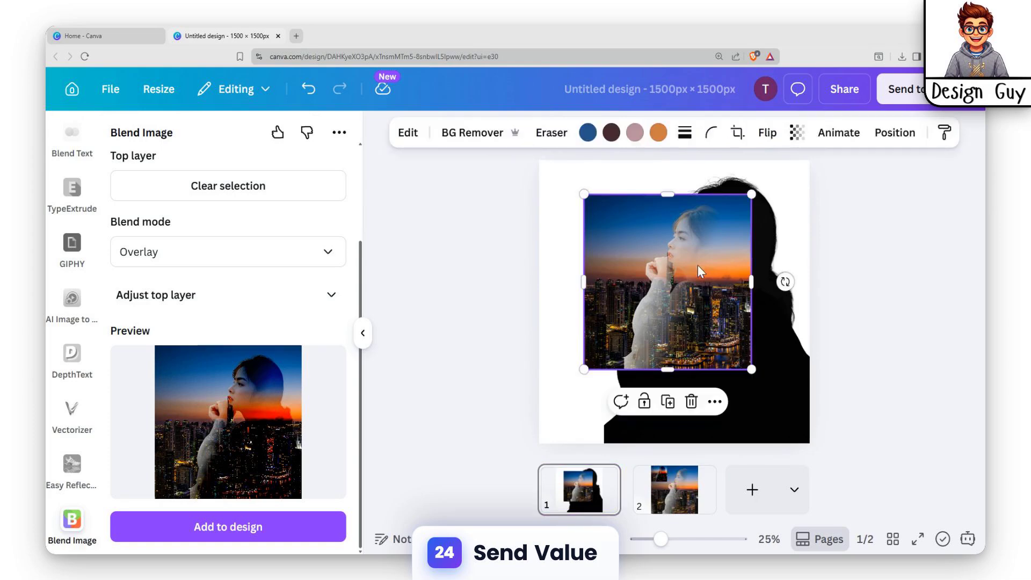
{"action": "left_click_drag", "start_coordinate": [701, 281], "coordinate": [585, 250]}
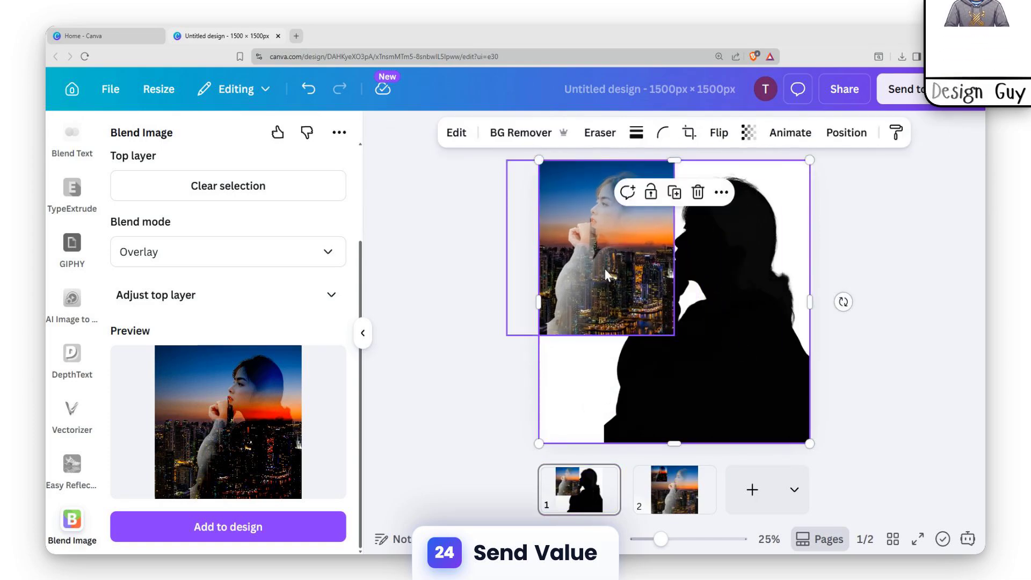
{"action": "left_click", "coordinate": [605, 285]}
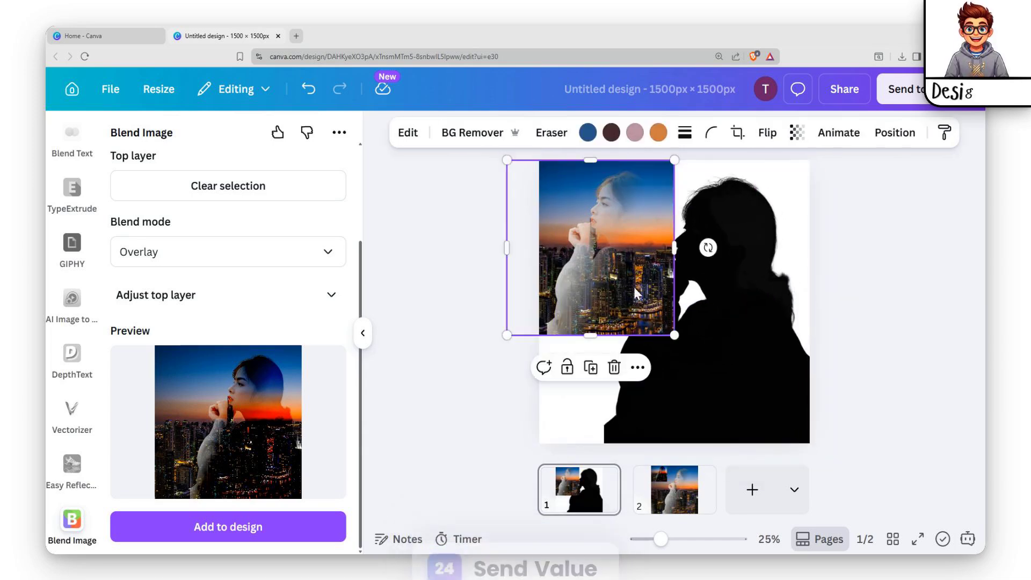
{"action": "left_click_drag", "start_coordinate": [674, 334], "coordinate": [830, 449]}
- Send the skyline portrait behind the black silhouette on page 1
{"action": "right_click", "coordinate": [694, 276]}
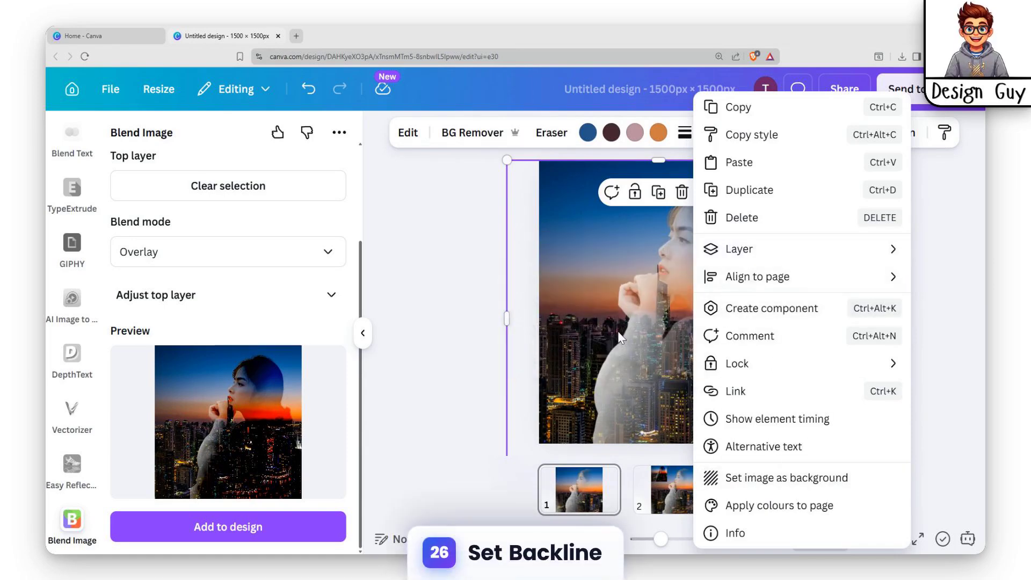
{"action": "mouse_move", "coordinate": [743, 248]}
{"action": "left_click", "coordinate": [579, 336]}
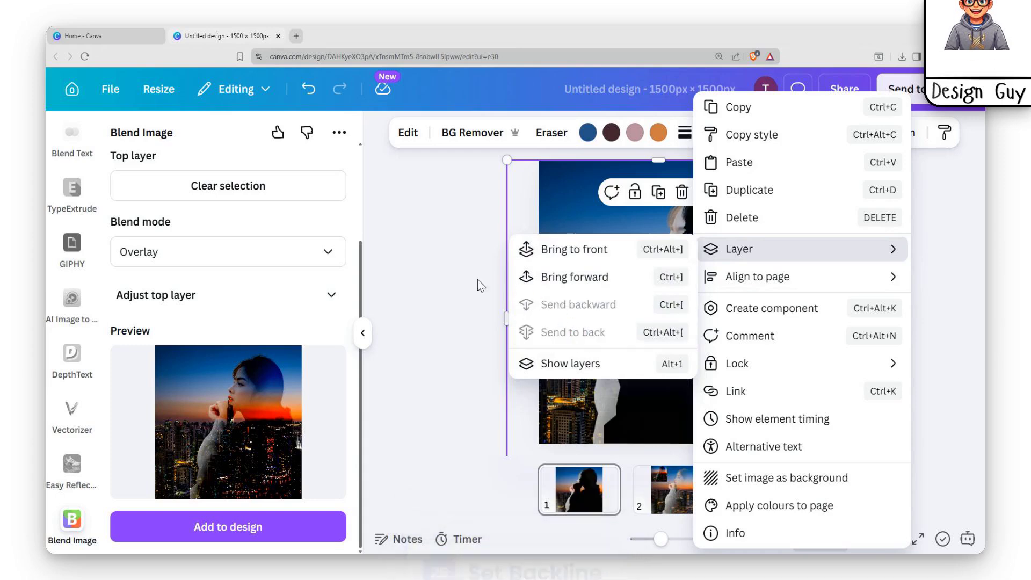
- Try to line up the silhouette with the skyline portrait by shifting both images and slightly enlarging the silhouette
{"action": "left_click_drag", "start_coordinate": [727, 299], "coordinate": [747, 288]}
{"action": "left_click_drag", "start_coordinate": [583, 260], "coordinate": [674, 289]}
{"action": "left_click_drag", "start_coordinate": [582, 183], "coordinate": [569, 191]}
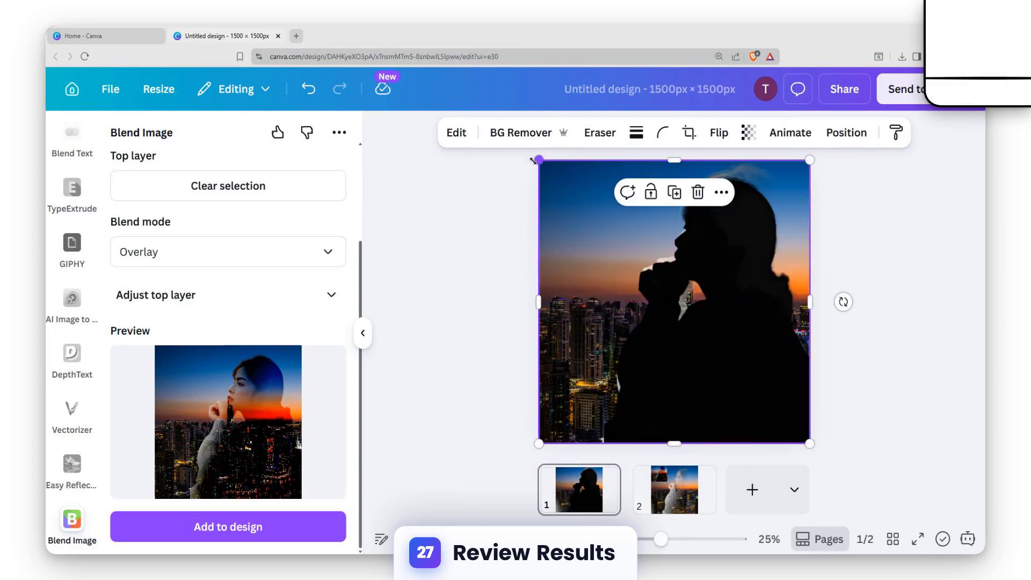
{"action": "left_click_drag", "start_coordinate": [539, 160], "coordinate": [528, 153]}
{"action": "mouse_move", "coordinate": [746, 264]}
{"action": "left_mouse_down"}
{"action": "mouse_move", "coordinate": [733, 270]}
{"action": "mouse_move", "coordinate": [771, 267]}
{"action": "mouse_move", "coordinate": [751, 263]}
{"action": "left_mouse_up"}
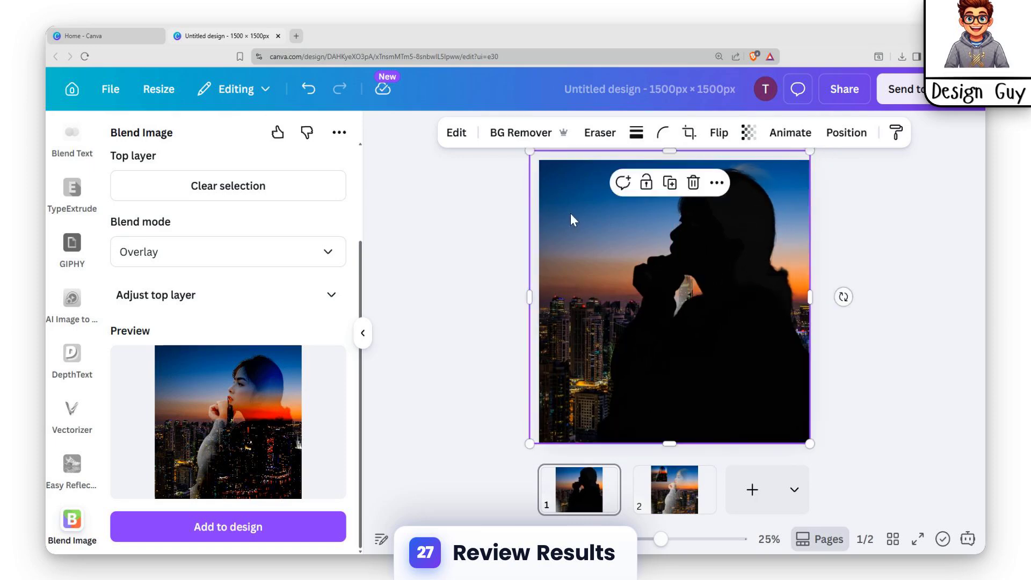
- Undo the alignment moves, the layer change and the enlargement of the skyline portrait
{"action": "key", "text": "ctrl+z"}
{"action": "key", "text": "ctrl+z"}
{"action": "key", "text": "ctrl+z"}
{"action": "key", "text": "ctrl+z"}
{"action": "key", "text": "ctrl+z"}
{"action": "key", "text": "ctrl+z"}
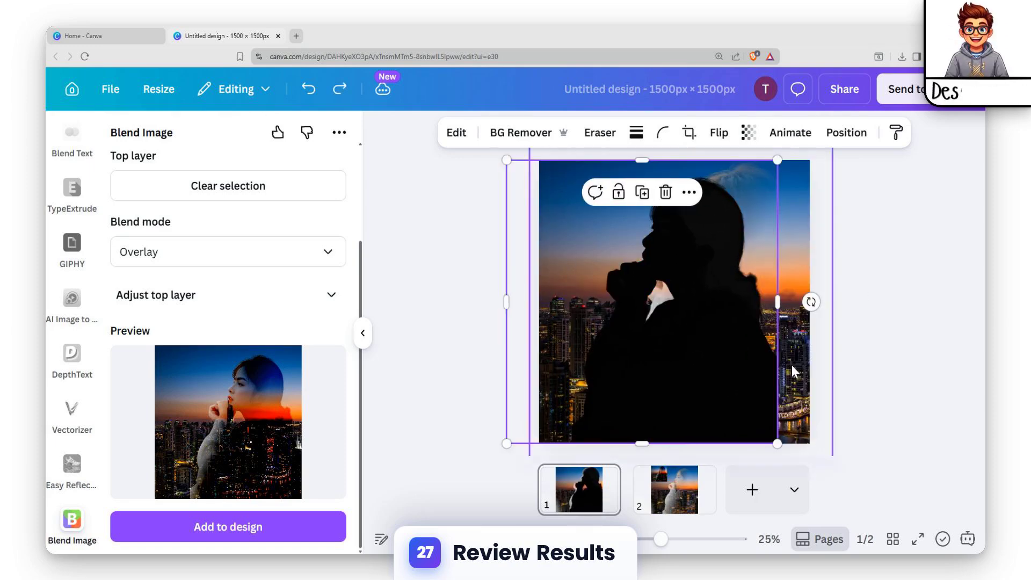
{"action": "key", "text": "ctrl+z"}
- Resize the skyline portrait to fill page 1 exactly and send it behind the silhouette
{"action": "left_click_drag", "start_coordinate": [596, 260], "coordinate": [744, 371]}
{"action": "left_click_drag", "start_coordinate": [642, 269], "coordinate": [535, 171]}
{"action": "right_click", "coordinate": [601, 268]}
{"action": "mouse_move", "coordinate": [647, 276]}
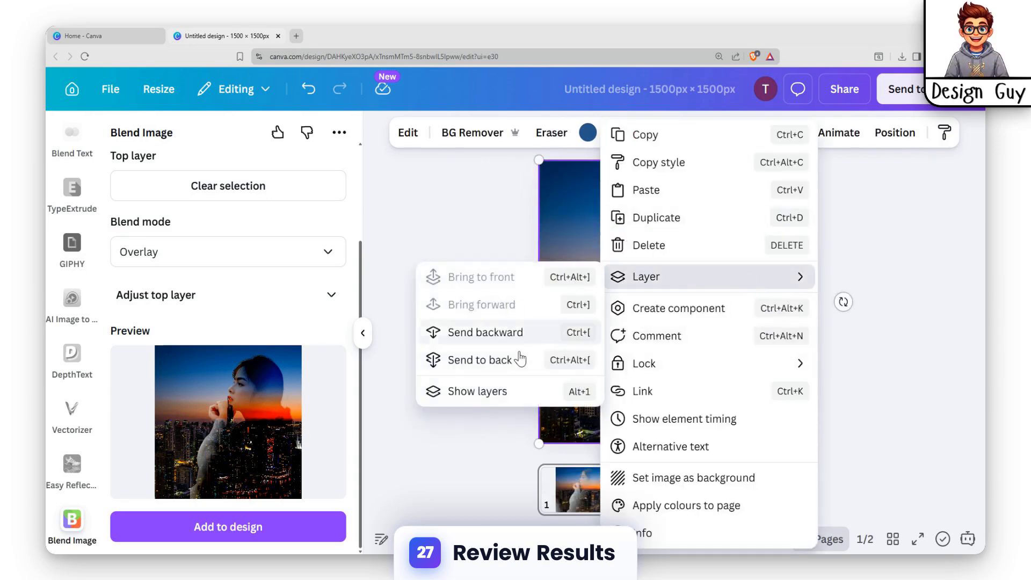
{"action": "left_click", "coordinate": [765, 309]}
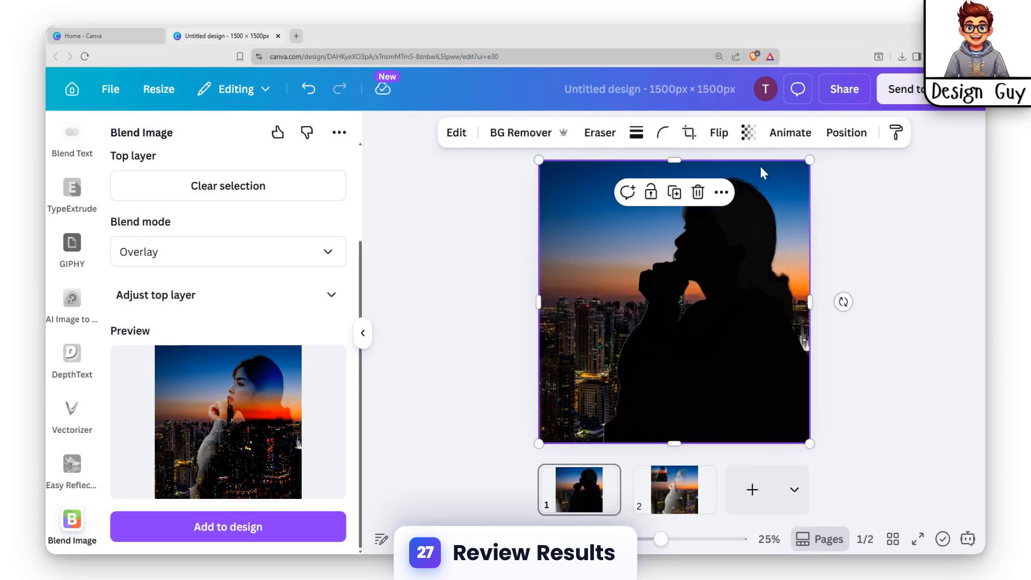
- Lower the silhouette's opacity so the portrait and skyline show through it, and deselect it
{"action": "left_click", "coordinate": [749, 132]}
{"action": "left_click_drag", "start_coordinate": [783, 195], "coordinate": [731, 210]}
{"action": "left_click", "coordinate": [885, 340]}
{"action": "left_click", "coordinate": [914, 392]}
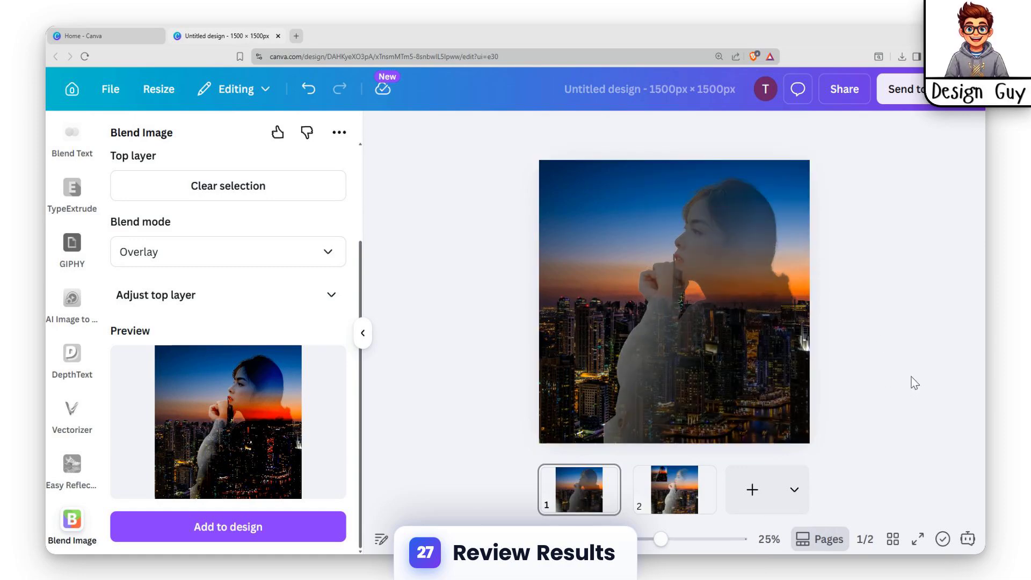
- Move the small Overlay-blended image from page 2 to a new page 3 and enlarge it to 1,500 × 1,500
{"action": "left_click", "coordinate": [685, 497]}
{"action": "left_click", "coordinate": [599, 231]}
{"action": "key", "text": "ctrl+c"}
{"action": "key", "text": "ctrl+Return"}
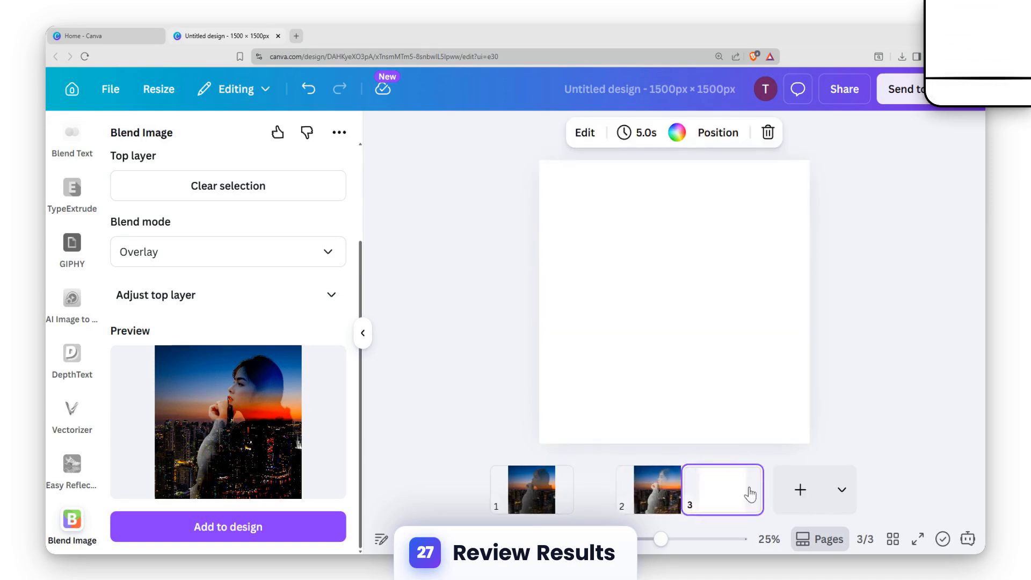
{"action": "key", "text": "ctrl+v"}
{"action": "left_click_drag", "start_coordinate": [630, 255], "coordinate": [810, 443]}
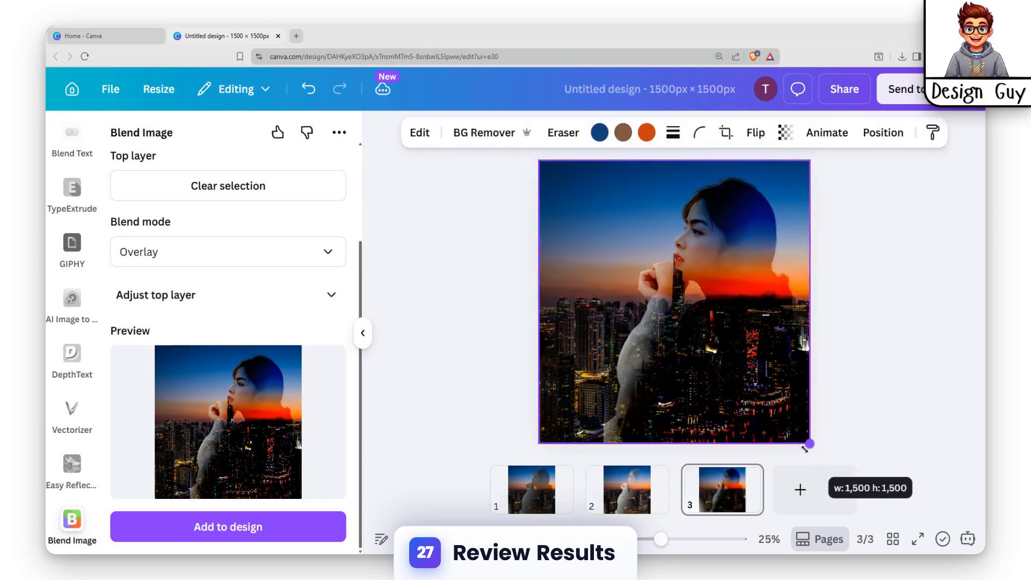
{"action": "left_click", "coordinate": [864, 363]}
- Compare the transparent silhouette version on page 1 with the Screen and Overlay blends on pages 2 and 3
{"action": "left_click", "coordinate": [666, 497]}
{"action": "left_click", "coordinate": [545, 489]}
{"action": "left_click", "coordinate": [666, 317]}
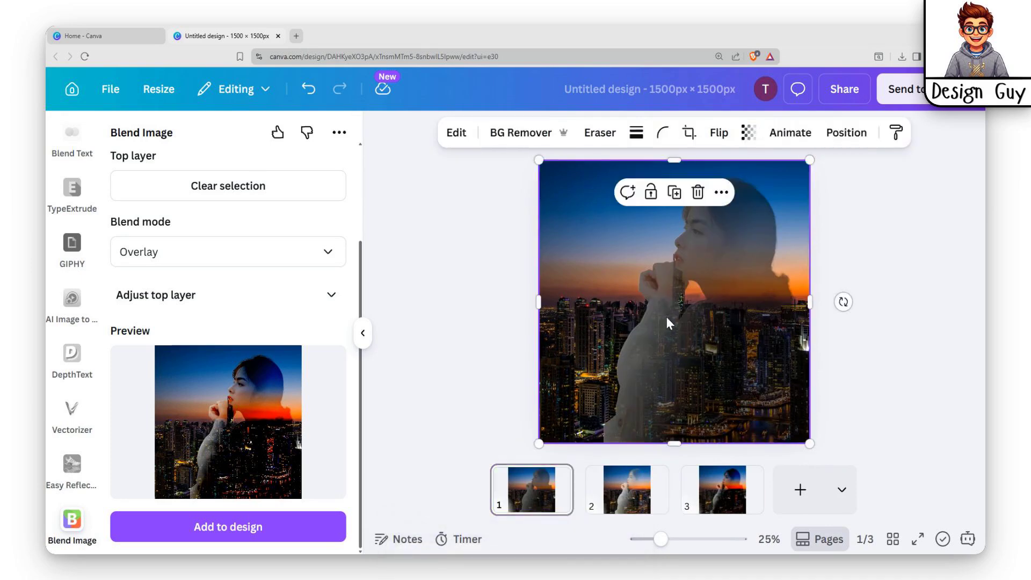
{"action": "left_click_drag", "start_coordinate": [696, 308], "coordinate": [666, 323]}
{"action": "left_click", "coordinate": [652, 501]}
{"action": "left_click", "coordinate": [662, 323]}
{"action": "left_click", "coordinate": [720, 489]}
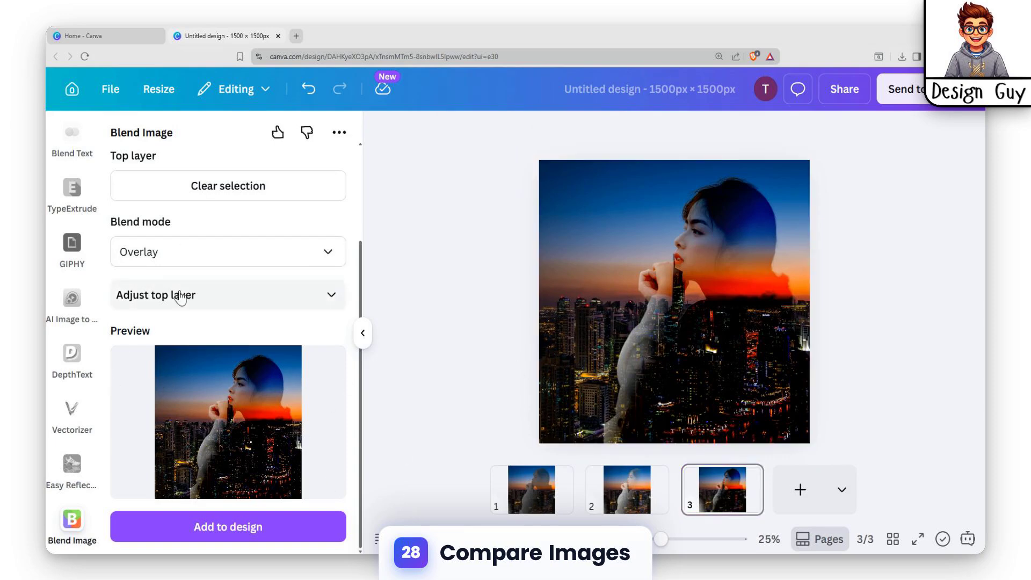
{"action": "left_click", "coordinate": [632, 319]}
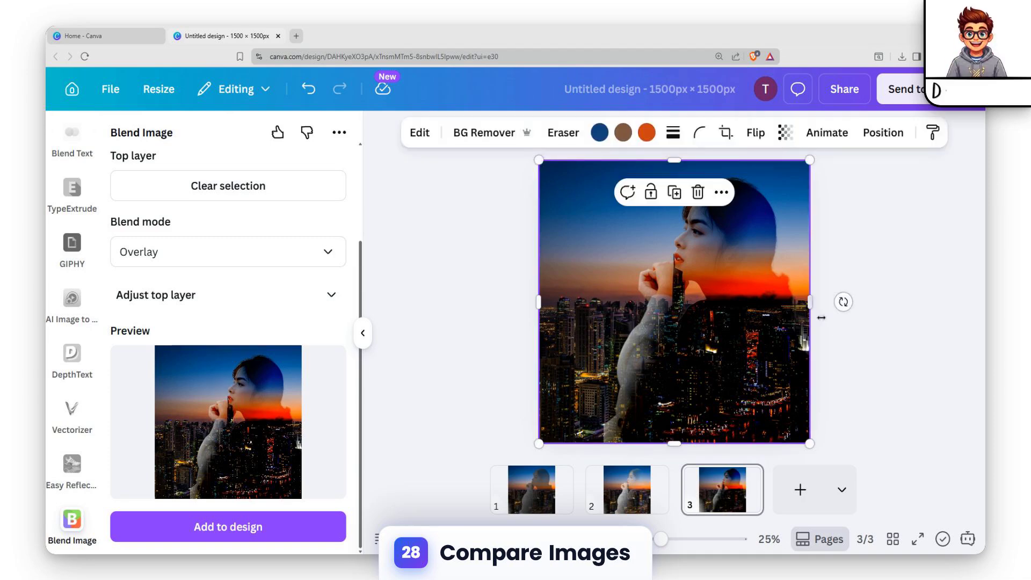
{"action": "left_click", "coordinate": [872, 321]}
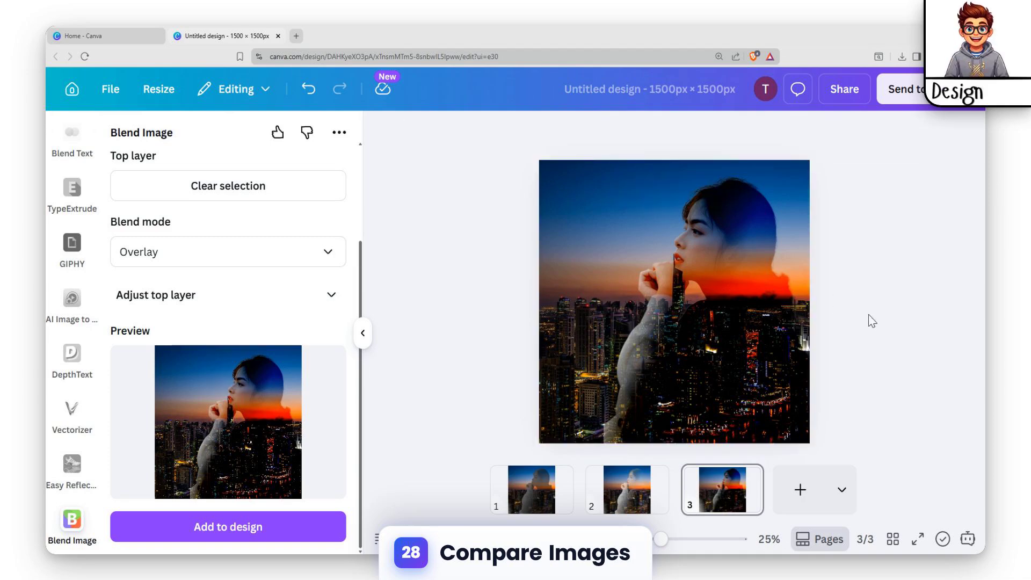
- Choose PDF Print as the download file type for pages 1–3, and close the download settings without exporting
{"action": "left_click", "coordinate": [835, 92]}
{"action": "left_click", "coordinate": [734, 436]}
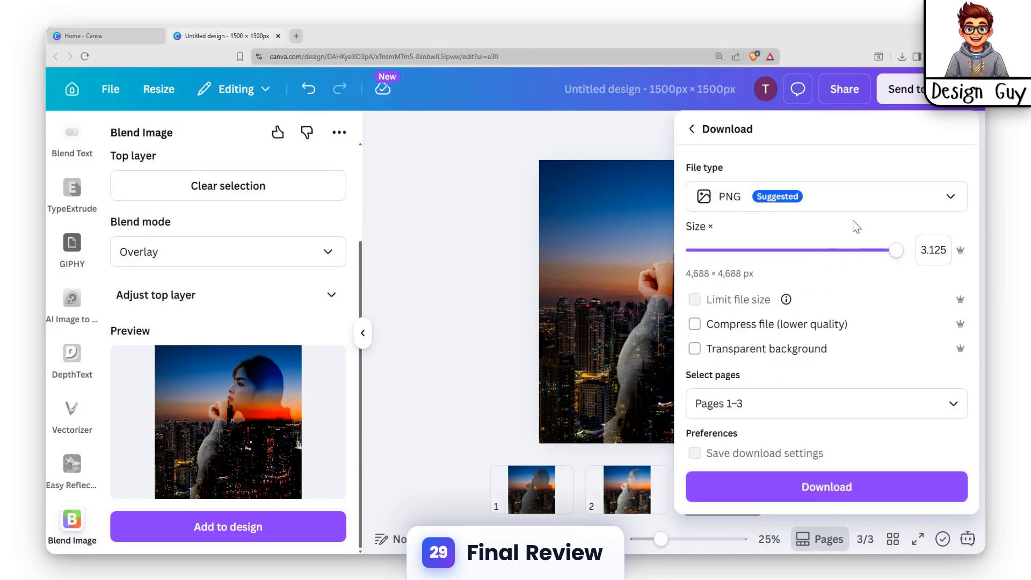
{"action": "left_click", "coordinate": [876, 208]}
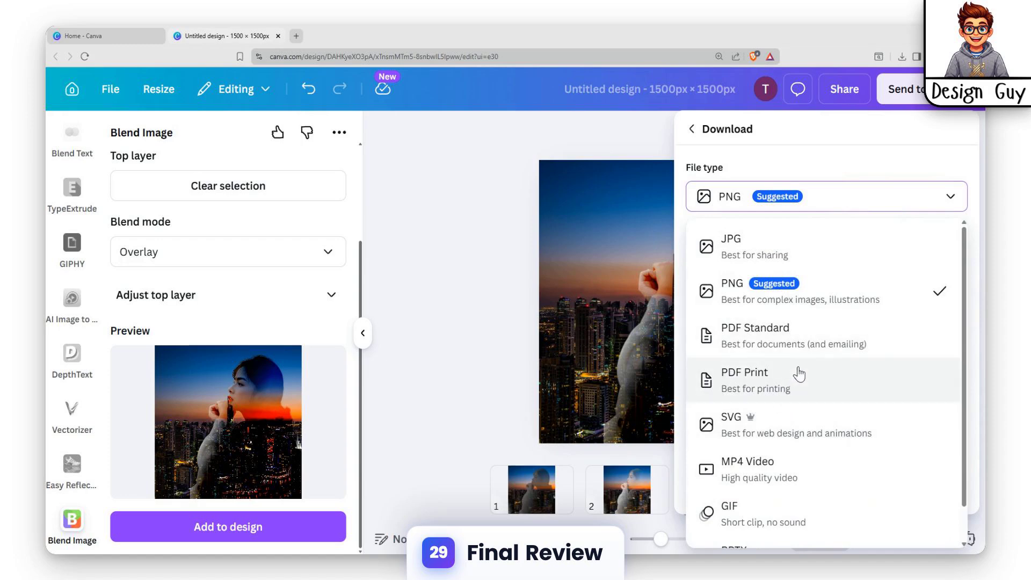
{"action": "left_click", "coordinate": [793, 372]}
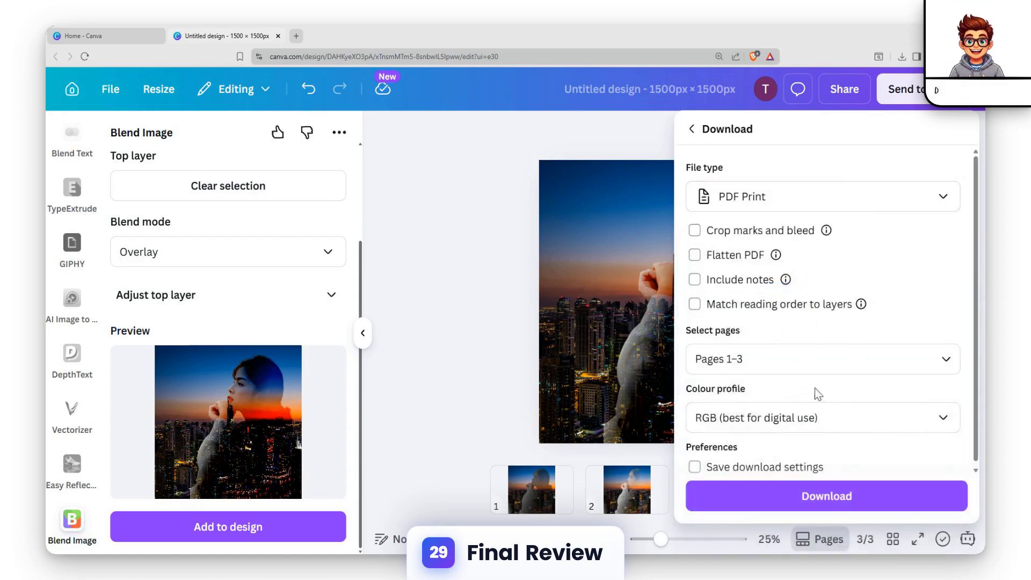
{"action": "left_click", "coordinate": [457, 358]}
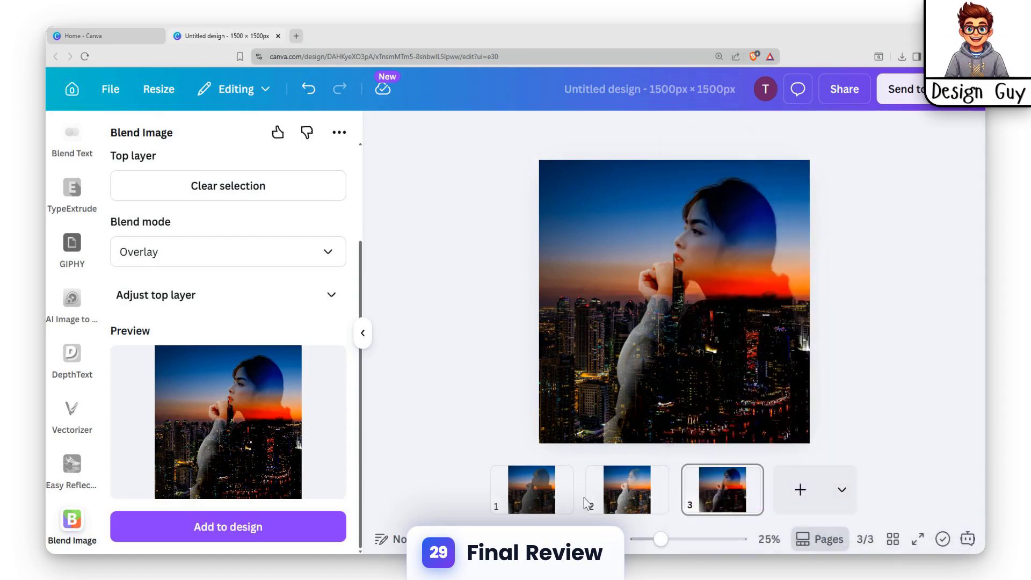
- Review the three finished composites once more by switching between pages 1, 2 and 3, ending on page 1
{"action": "left_click", "coordinate": [629, 499]}
{"action": "left_click", "coordinate": [529, 489]}
{"action": "left_click", "coordinate": [720, 493]}
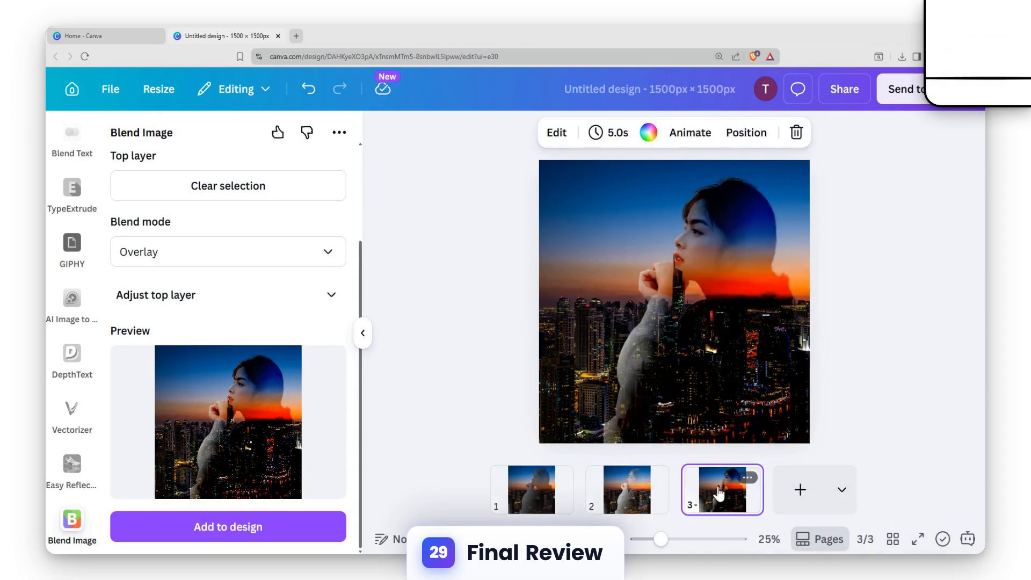
{"action": "left_click", "coordinate": [625, 499]}
{"action": "left_click", "coordinate": [531, 489]}
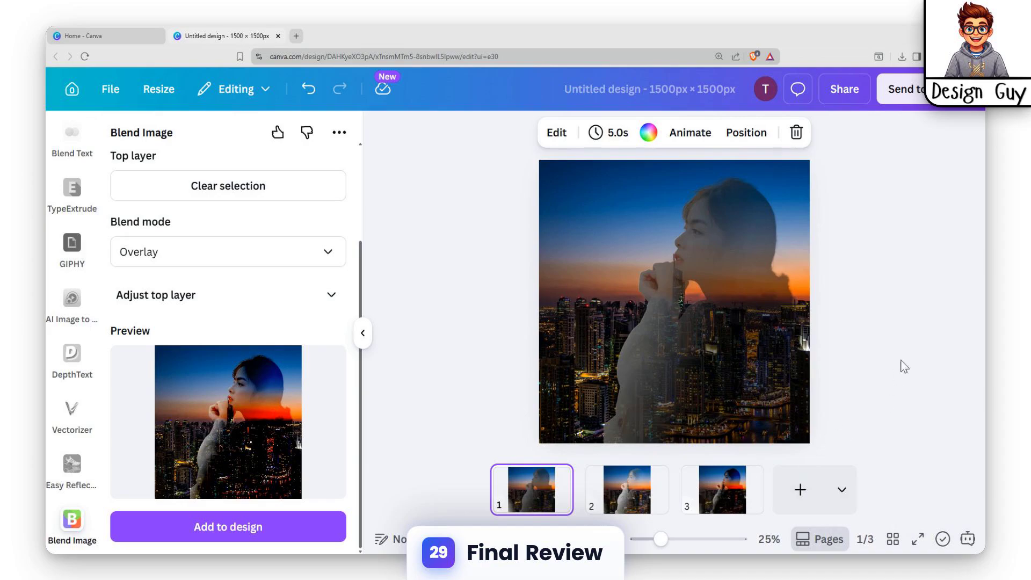